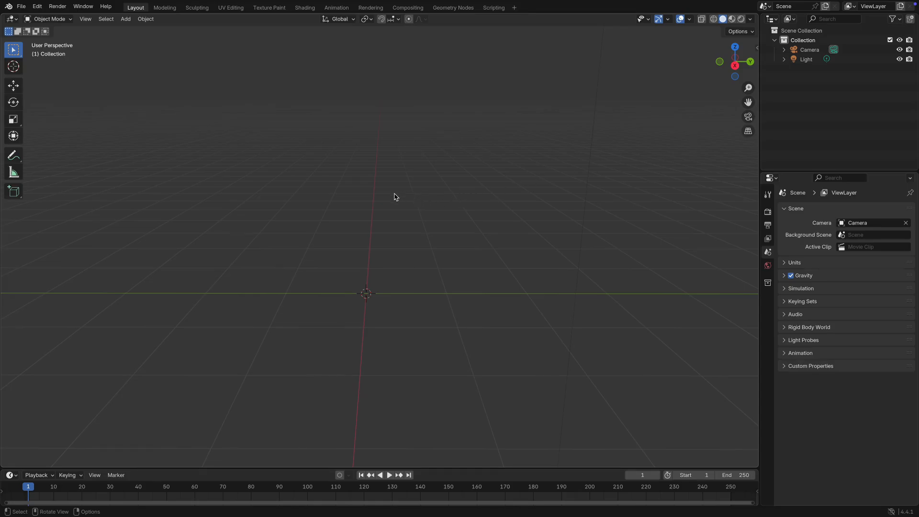
# - Add a cube mesh at the centre of the scene
pyautogui.hotkey('shift', 'a')
pyautogui.moveTo(402, 194)
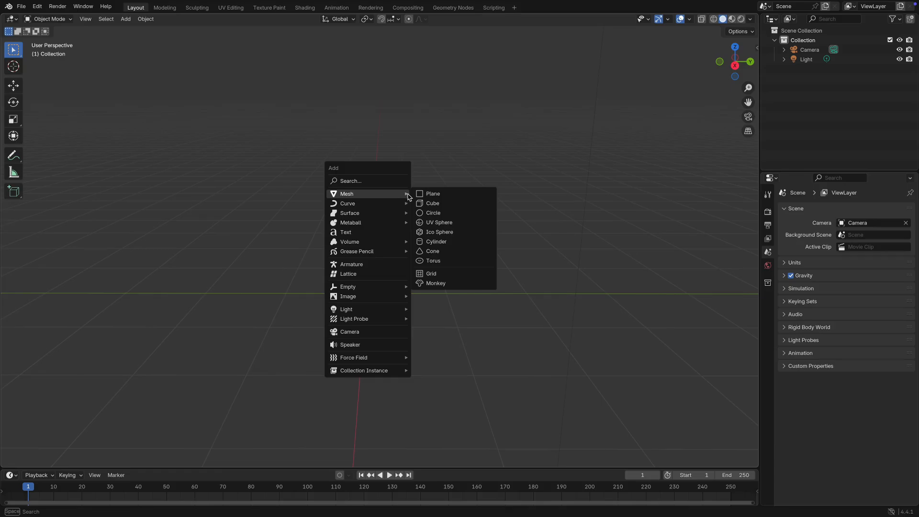
pyautogui.click(434, 205)
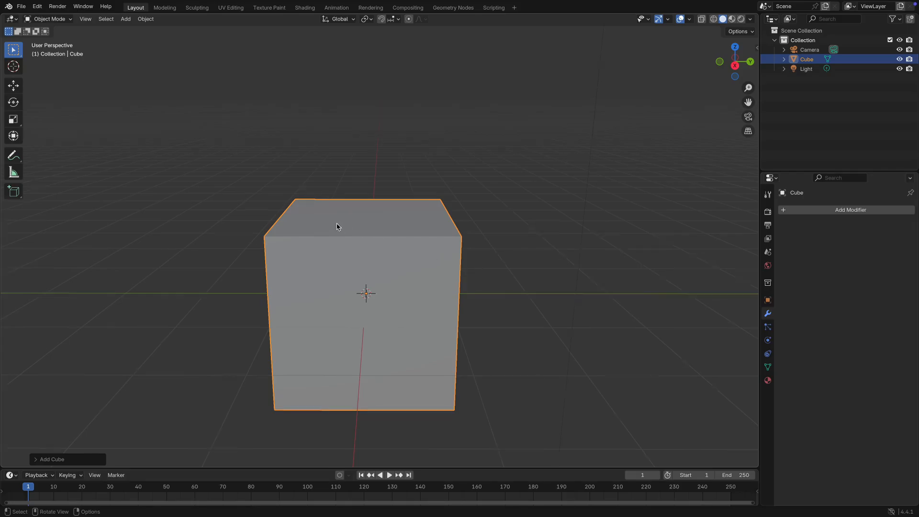
# - Add a Subdivision Surface modifier to the cube
pyautogui.scroll(1, 337, 226)
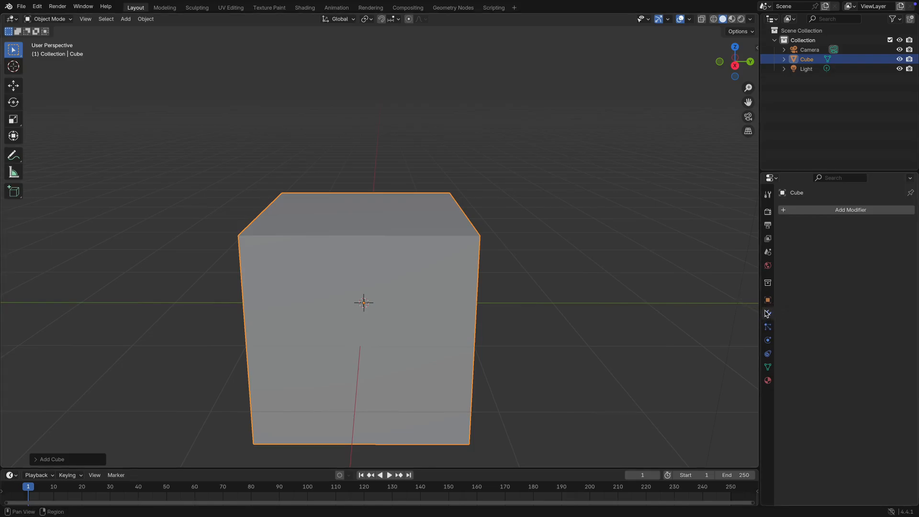
pyautogui.click(820, 210)
pyautogui.click(820, 213)
pyautogui.moveTo(808, 215)
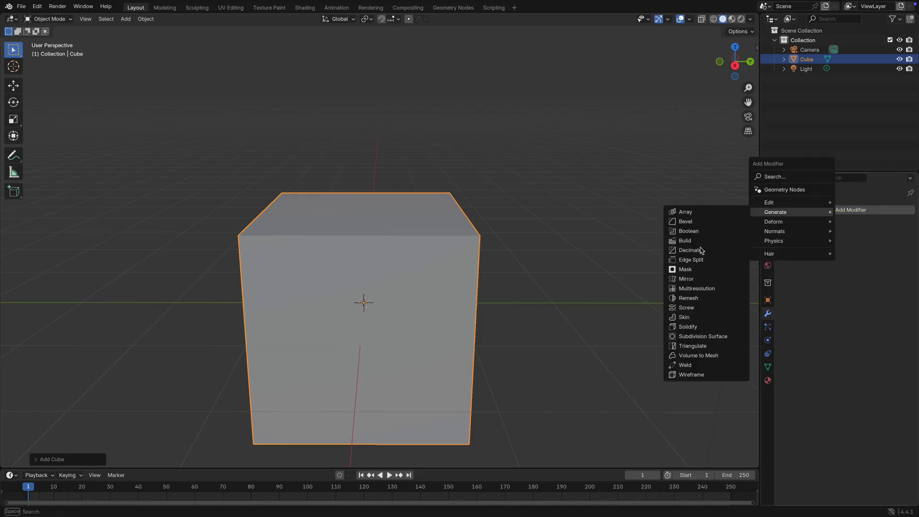
pyautogui.click(703, 337)
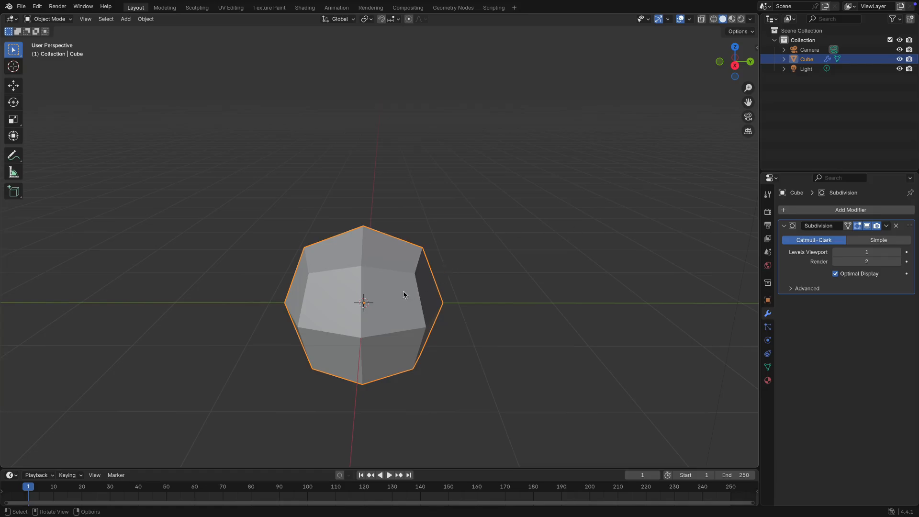
# - Set the cube's viewport subdivision level to 0 and back to 1 to compare the shapes
pyautogui.moveTo(307, 254); pyautogui.dragTo(360, 275, button='middle')
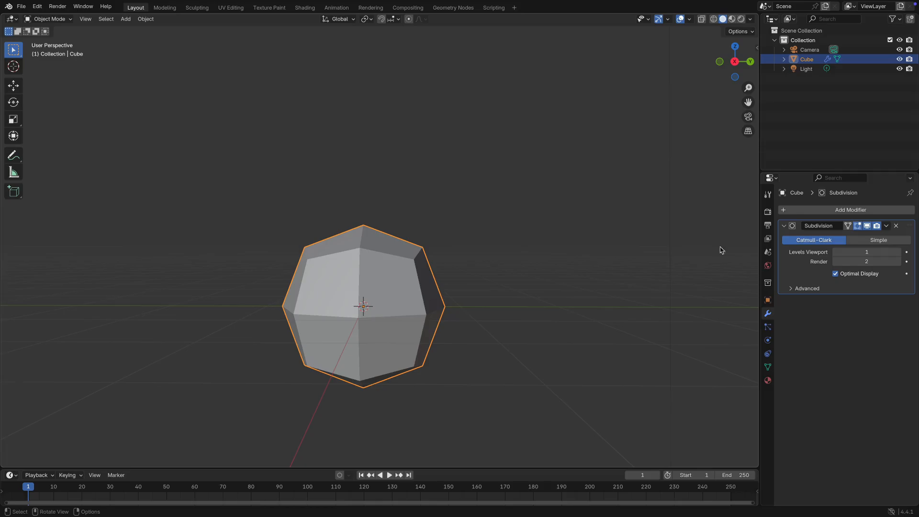
pyautogui.click(836, 253)
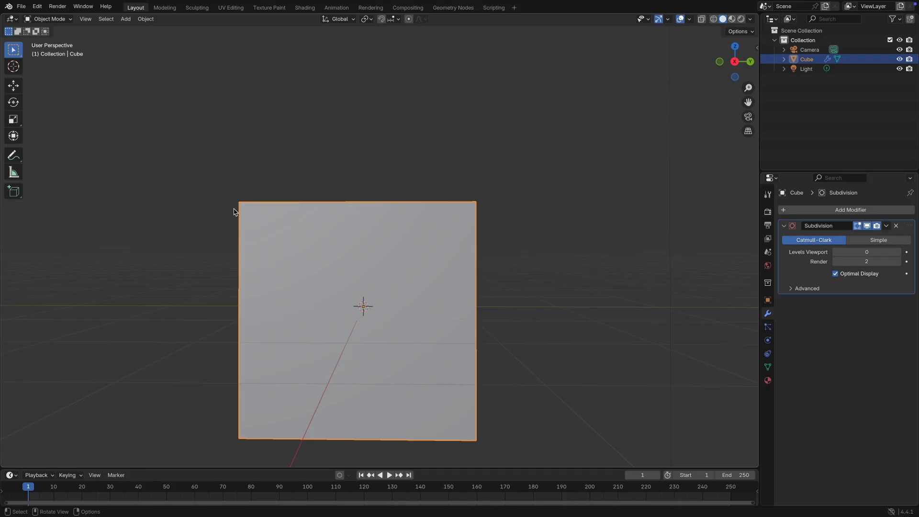
pyautogui.click(899, 253)
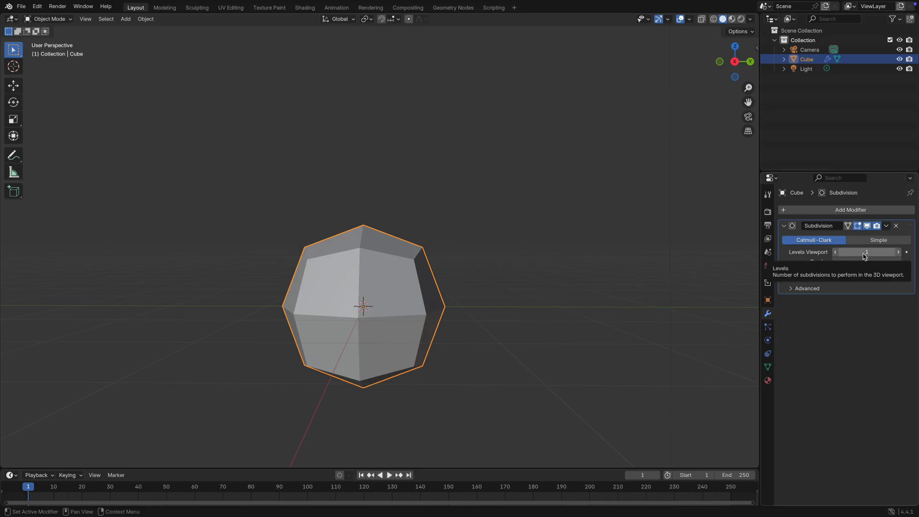
# - Raise the cube's viewport subdivision level to 4, then settle on viewport level 2 and render level 0
pyautogui.click(898, 252)
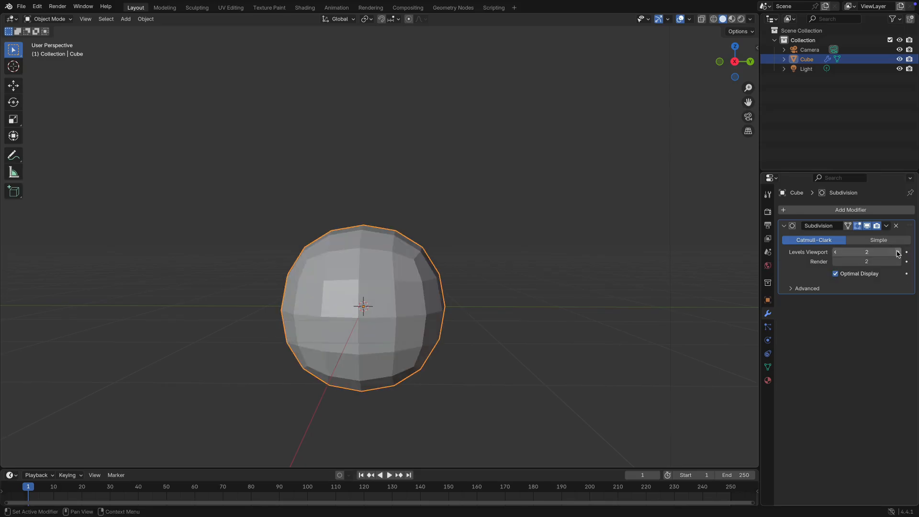
pyautogui.click(898, 252)
pyautogui.click(898, 252)
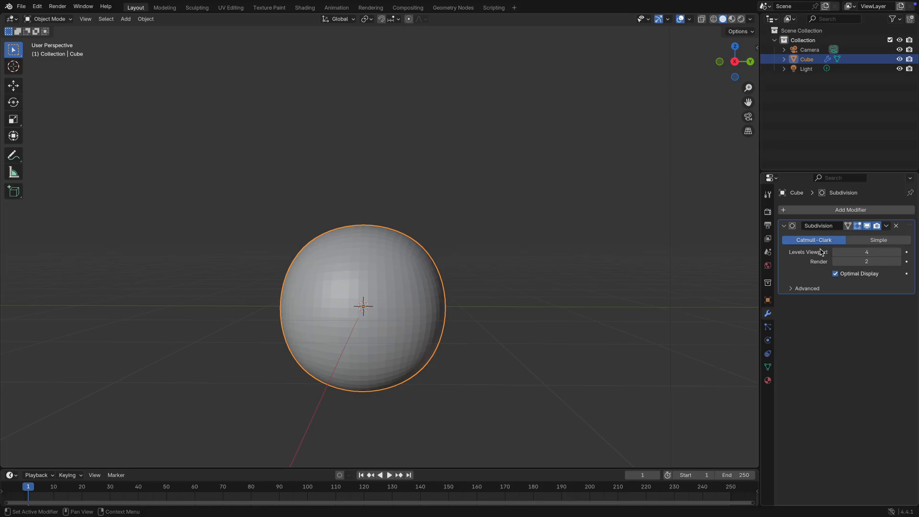
pyautogui.click(836, 253)
pyautogui.click(836, 253)
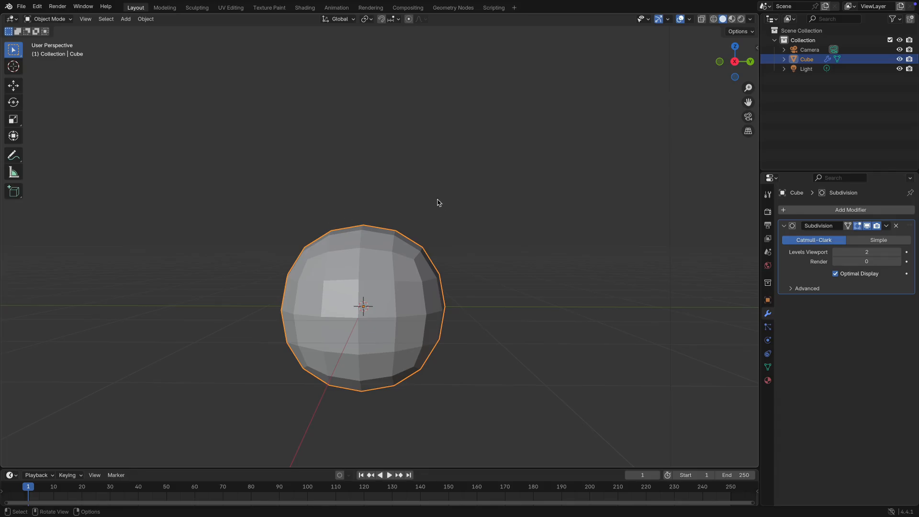
# - Delete the subdivided cube and add a monkey mesh in its place
pyautogui.moveTo(174, 181); pyautogui.dragTo(519, 388)
pyautogui.press('Delete')
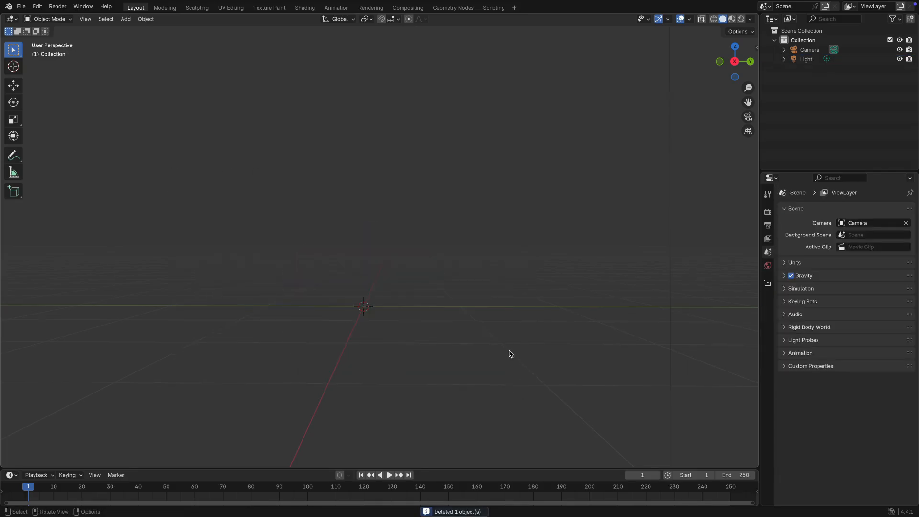
pyautogui.hotkey('shift', 'a')
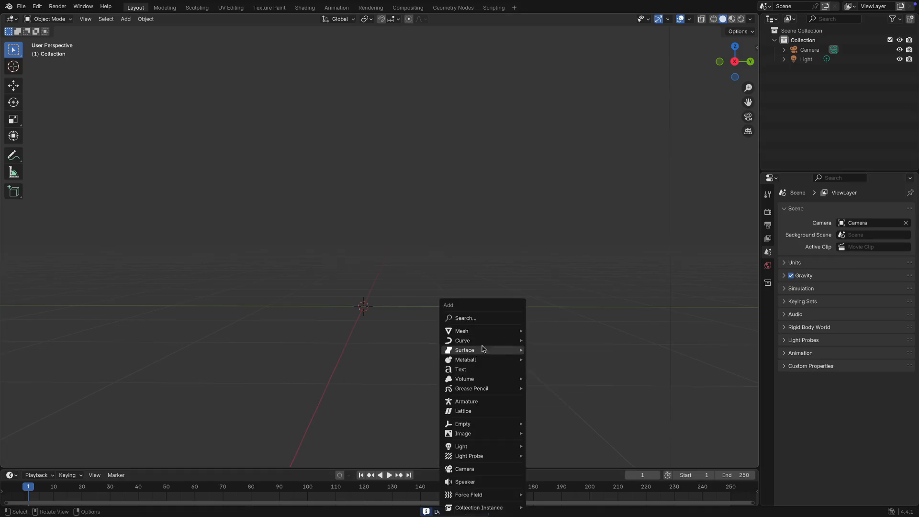
pyautogui.moveTo(481, 335)
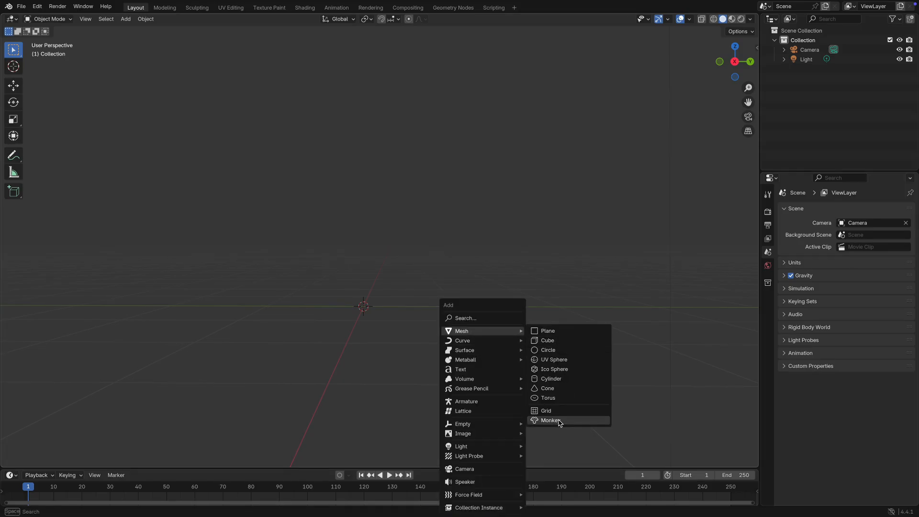
pyautogui.click(559, 421)
# - Duplicate the monkey head and place the copy beside the original without overlap
pyautogui.moveTo(284, 218); pyautogui.dragTo(404, 230, button='middle')
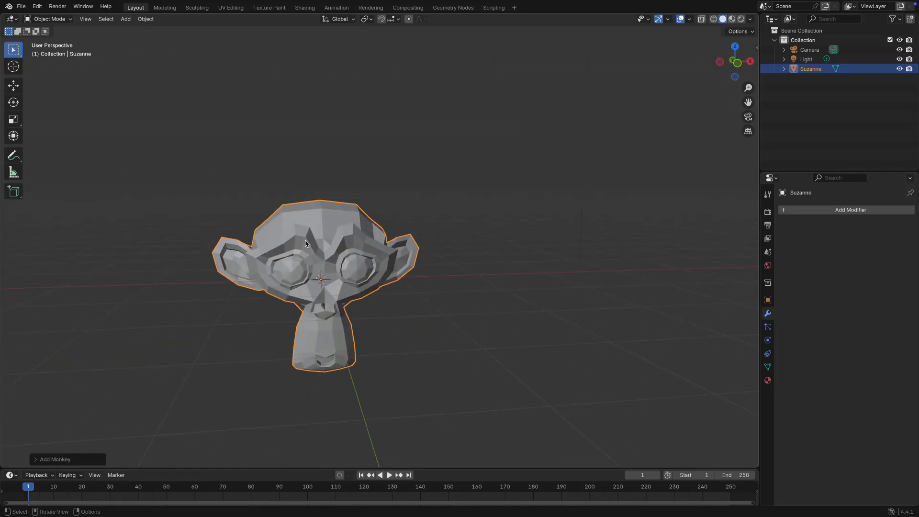
pyautogui.hotkey('shift', 'd')
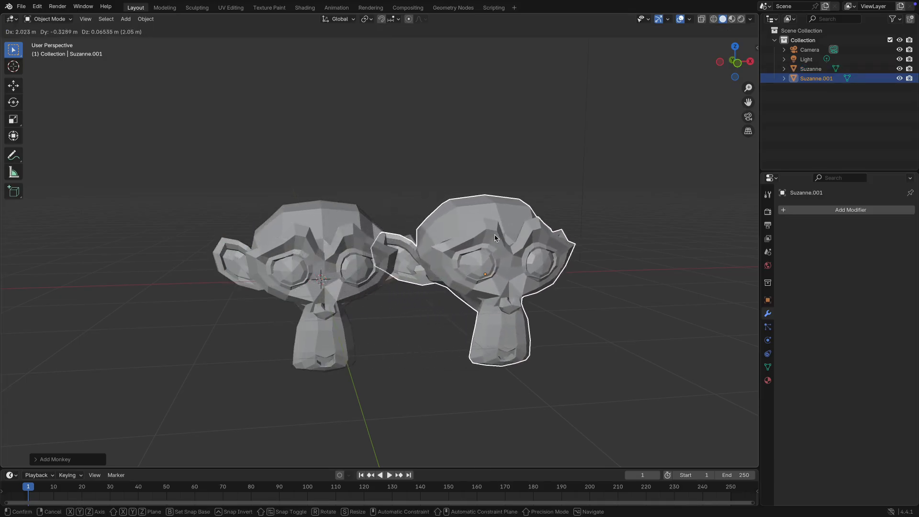
pyautogui.click(541, 233)
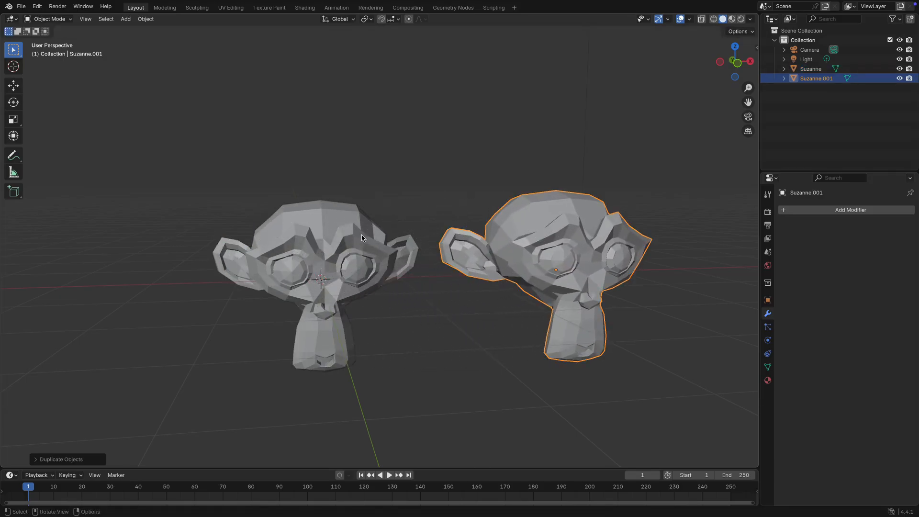
# - Add a Subdivision Surface modifier to the duplicated monkey head
pyautogui.keyDown('shift'); pyautogui.moveTo(494, 251); pyautogui.dragTo(391, 241, button='middle'); pyautogui.keyUp('shift')
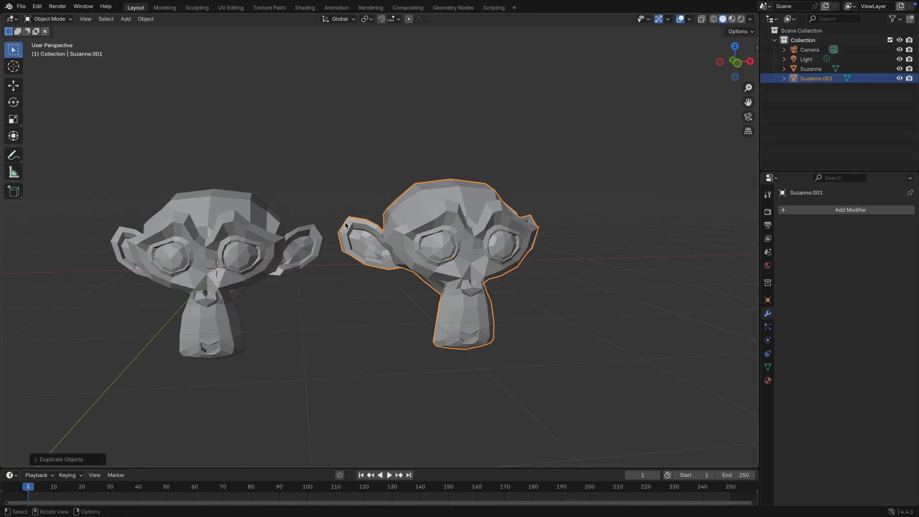
pyautogui.moveTo(346, 223); pyautogui.dragTo(334, 219, button='middle')
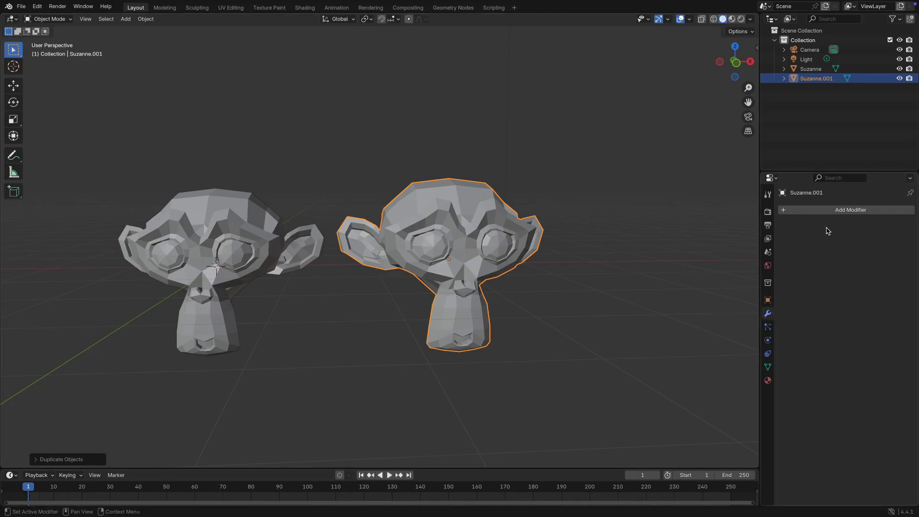
pyautogui.click(820, 213)
pyautogui.moveTo(780, 214)
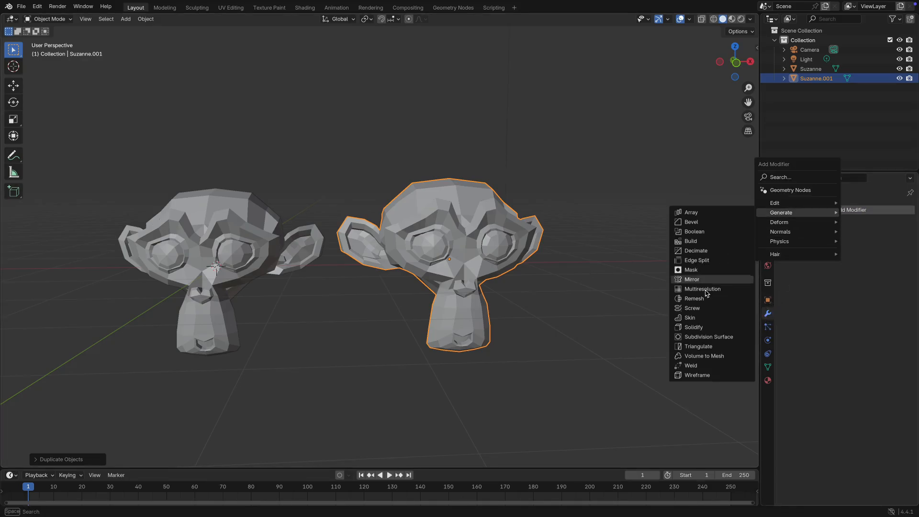
pyautogui.click(703, 337)
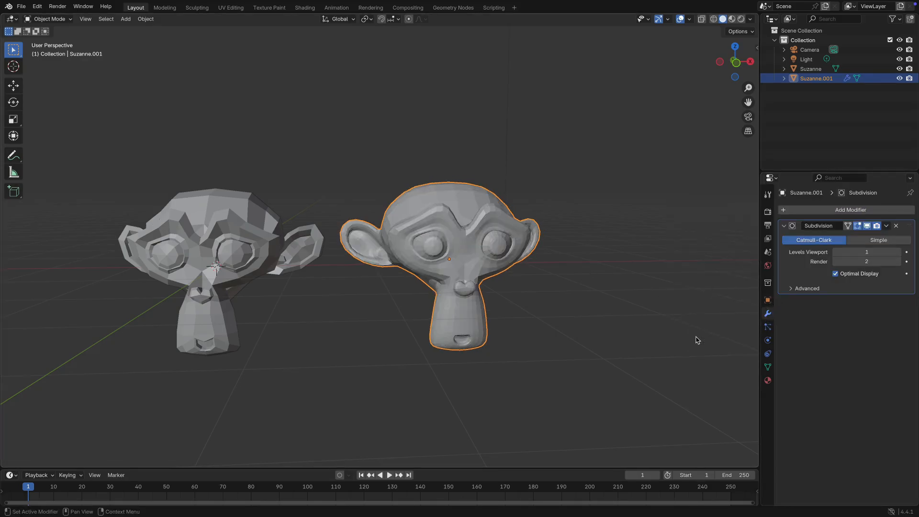
# - Add a Subdivision Surface modifier to the original monkey head
pyautogui.click(231, 220)
pyautogui.click(806, 210)
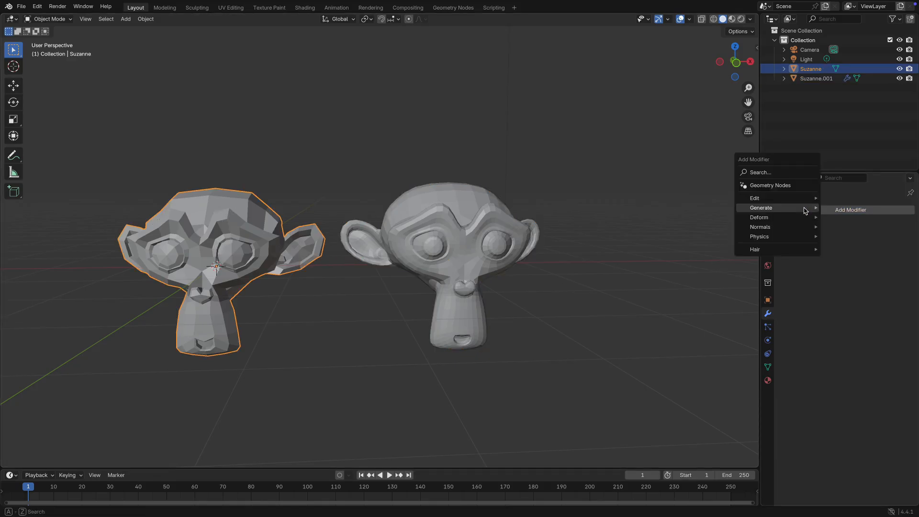
pyautogui.moveTo(764, 213)
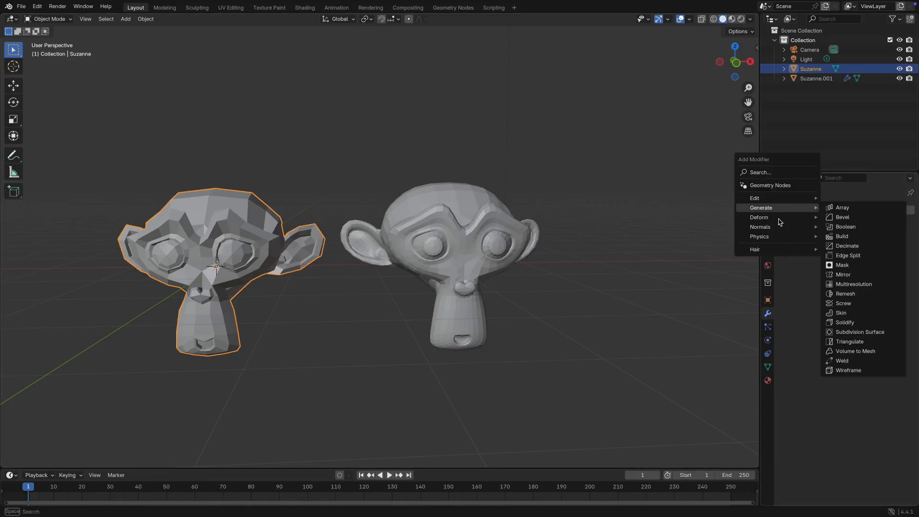
pyautogui.click(856, 332)
pyautogui.scroll(1, 337, 205)
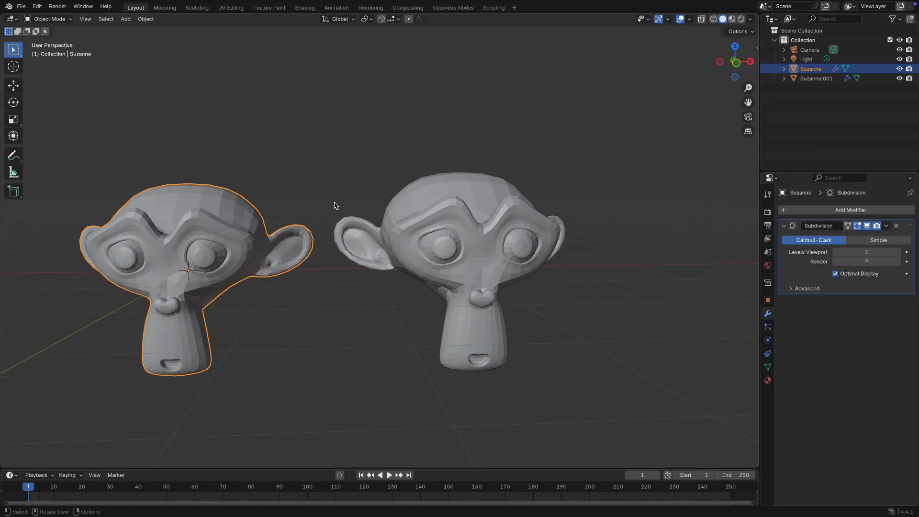
# - Set the original monkey head's viewport subdivision level to 0 and deselect it
pyautogui.keyDown('shift'); pyautogui.moveTo(189, 175); pyautogui.dragTo(249, 179, button='middle'); pyautogui.keyUp('shift')
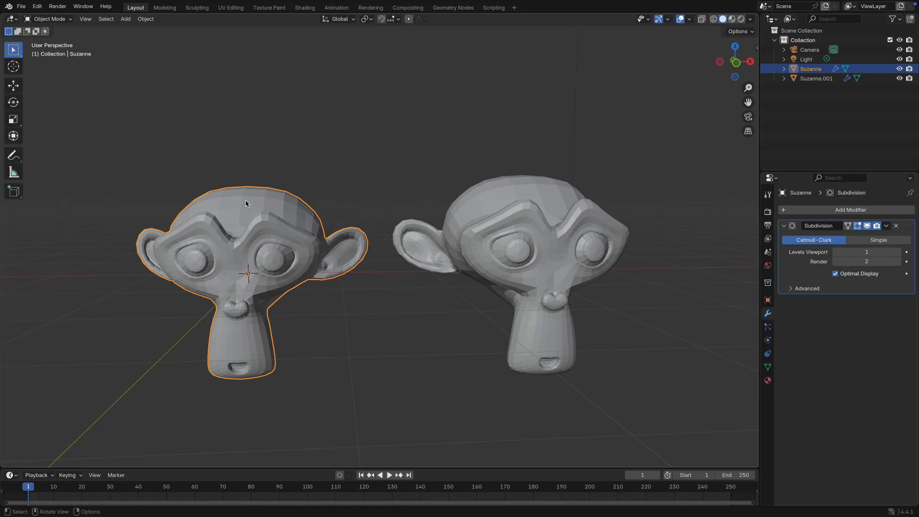
pyautogui.scroll(4, 245, 200)
pyautogui.scroll(-5, 245, 213)
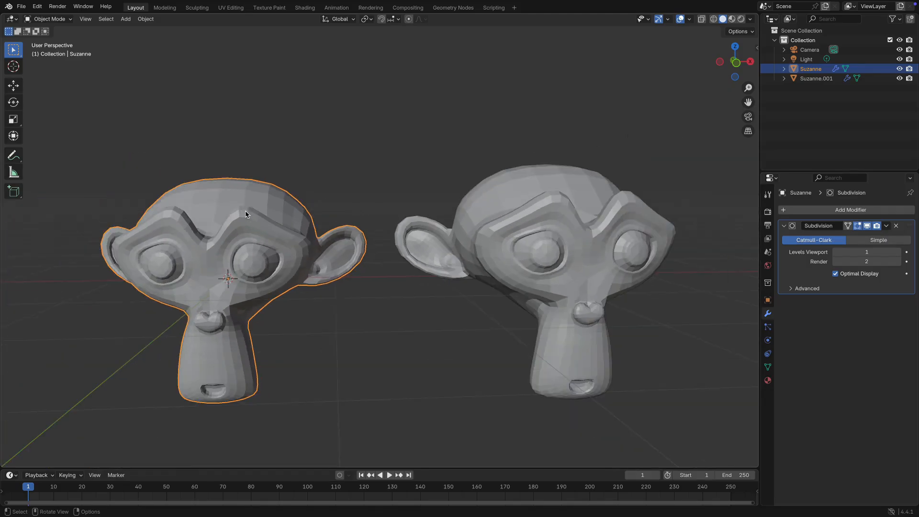
pyautogui.scroll(5, 246, 213)
pyautogui.scroll(-4, 287, 225)
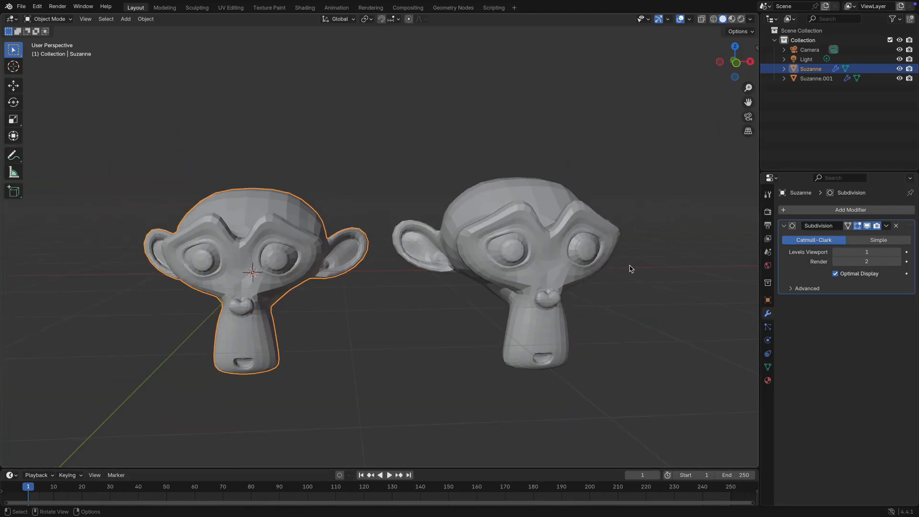
pyautogui.click(836, 252)
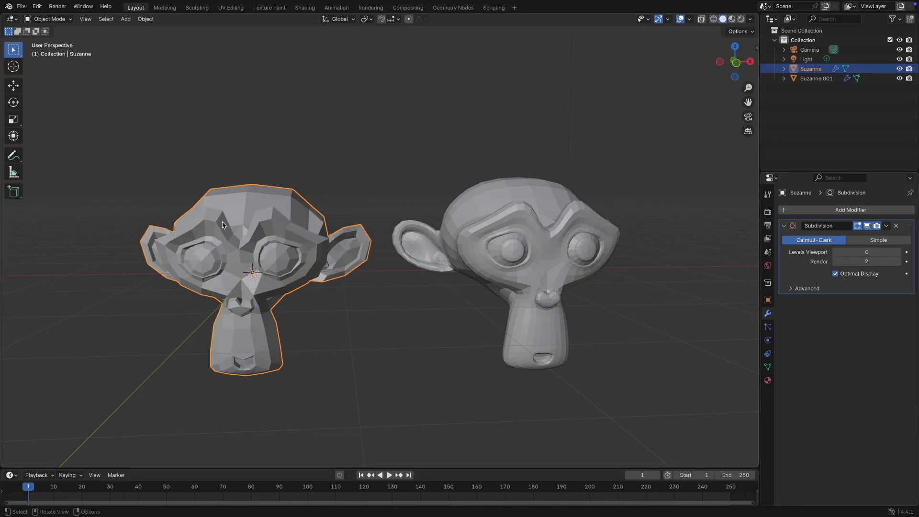
pyautogui.click(341, 338)
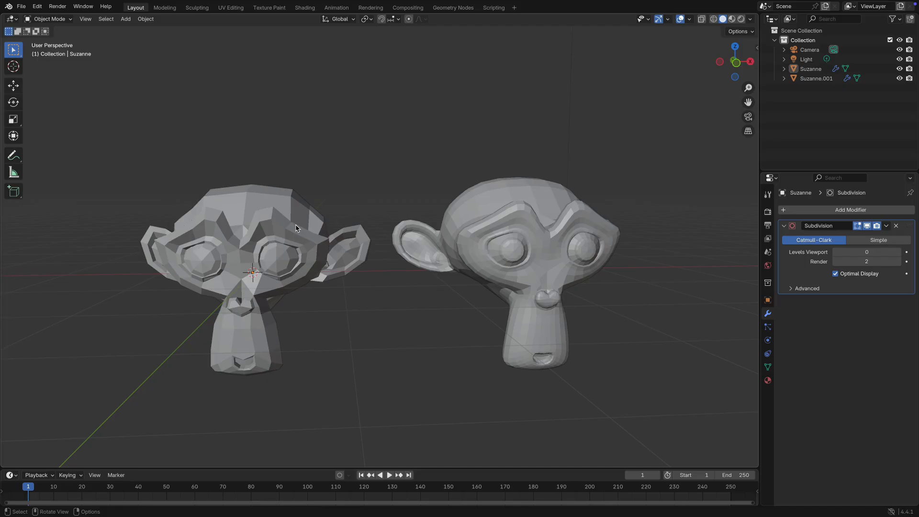
# - Try viewport subdivision level 3 on the duplicated monkey head, then set its viewport level to 2 and render level to 0
pyautogui.scroll(2, 282, 210)
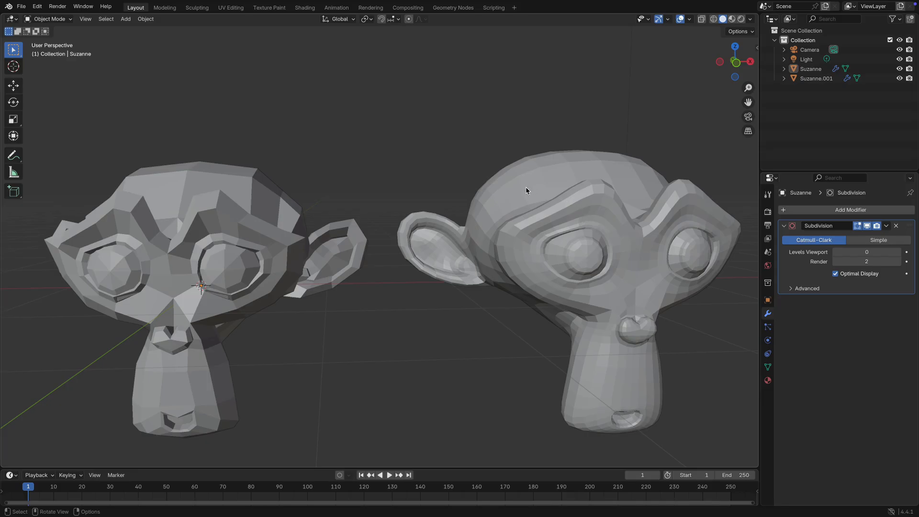
pyautogui.click(596, 196)
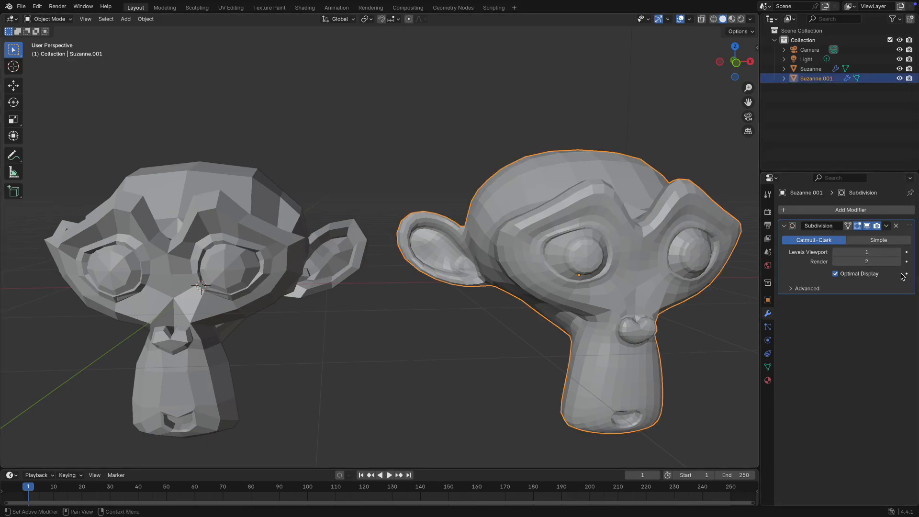
pyautogui.click(899, 252)
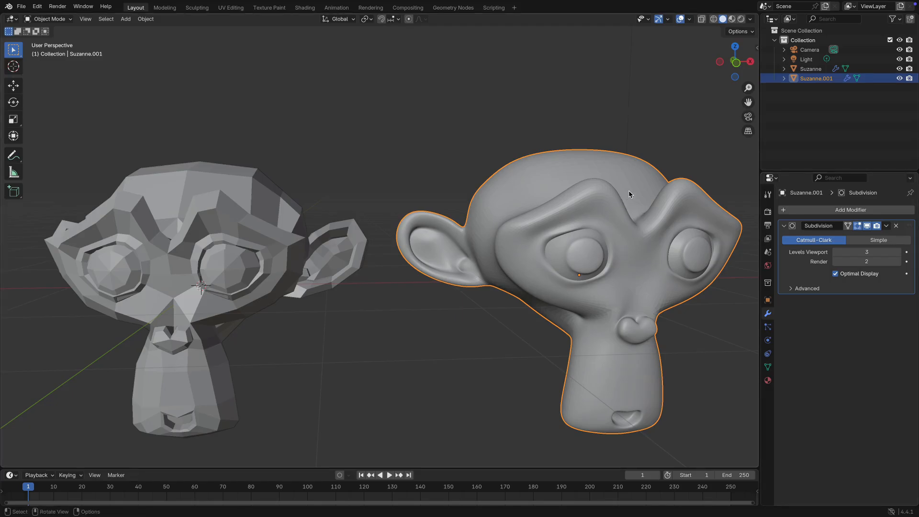
pyautogui.click(836, 253)
pyautogui.click(836, 252)
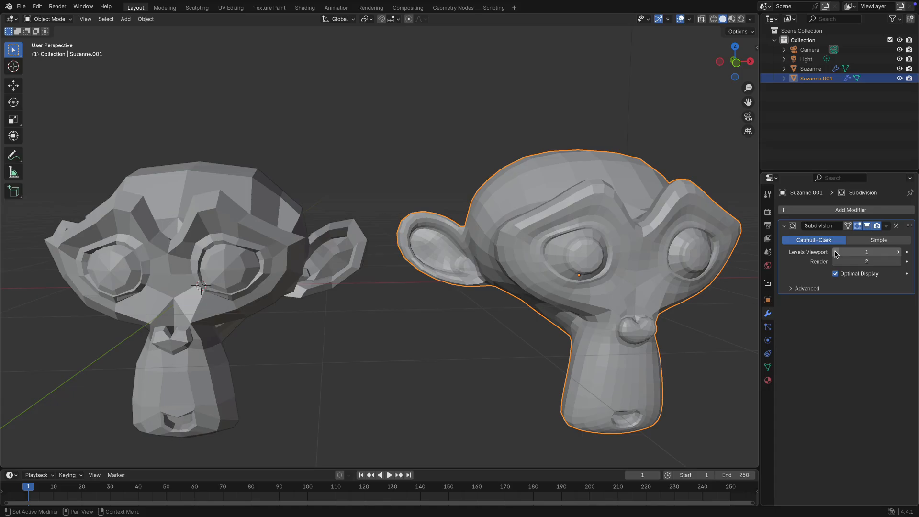
pyautogui.click(836, 261)
pyautogui.click(836, 261)
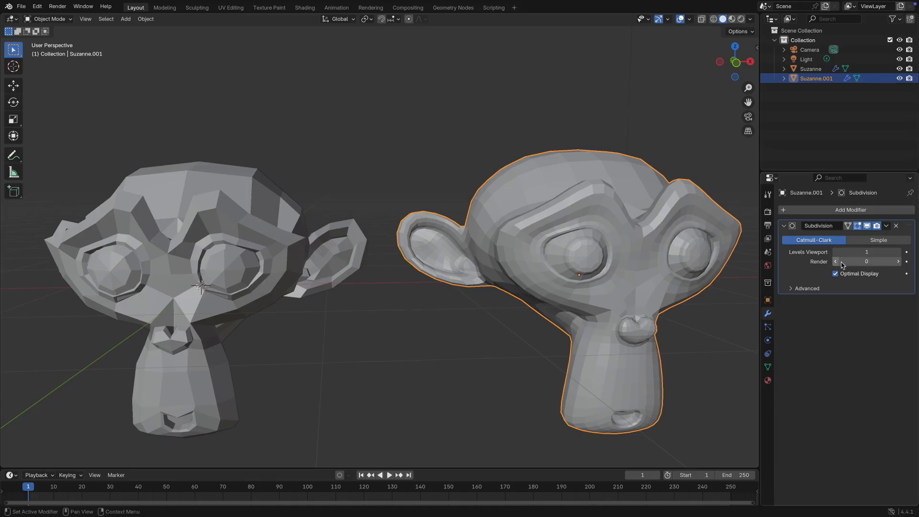
pyautogui.click(898, 253)
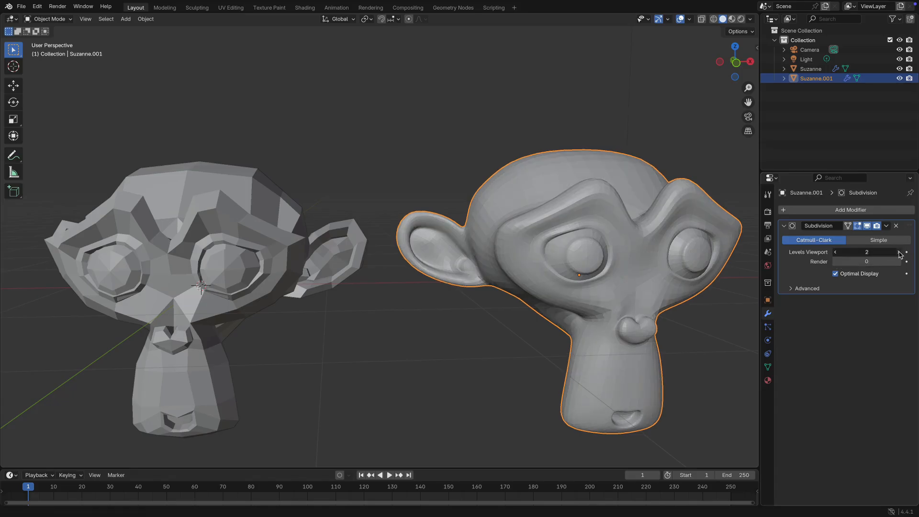
# - Try viewport subdivision level 4 on the duplicated monkey head, then set its viewport level to 3
pyautogui.click(899, 252)
pyautogui.click(899, 253)
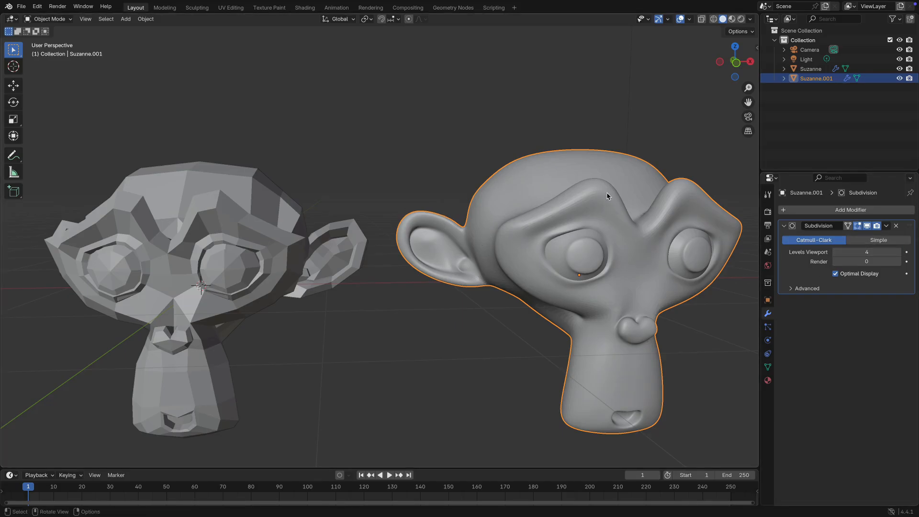
pyautogui.click(836, 252)
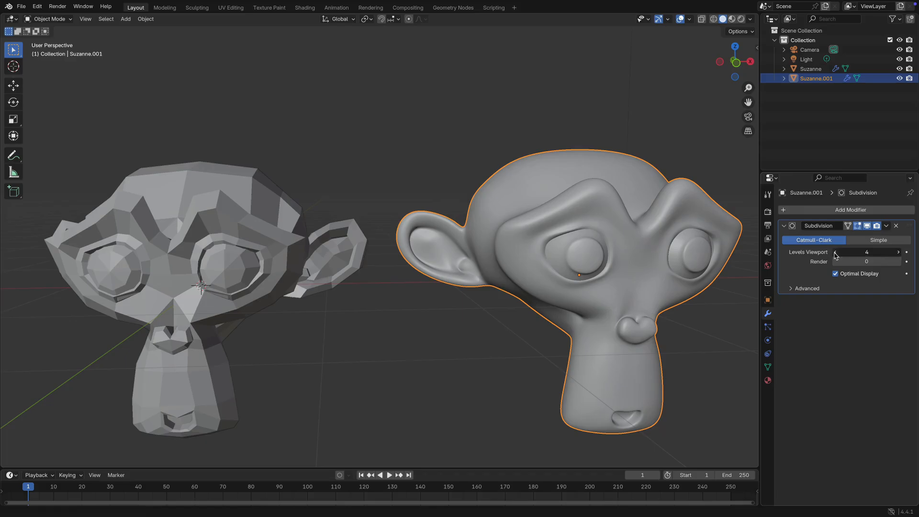
# - Set the original monkey head's render subdivision level to 3 and deselect it
pyautogui.click(217, 196)
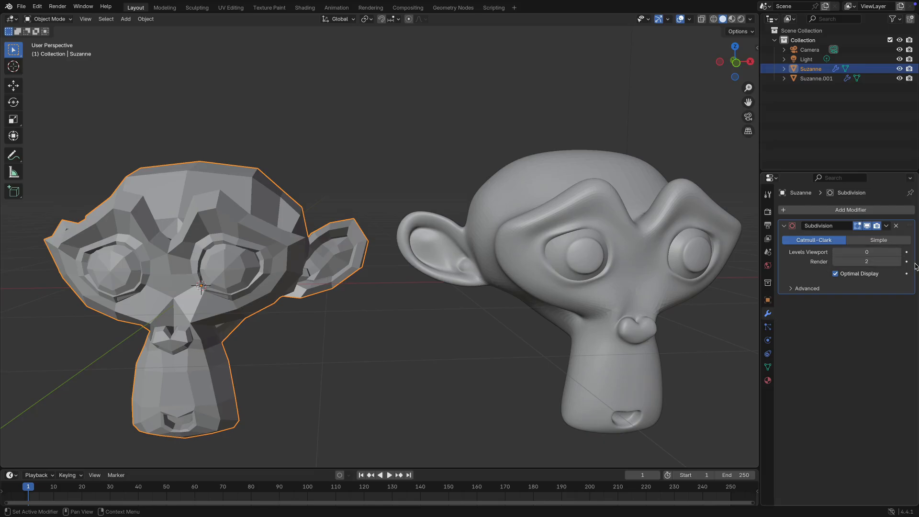
pyautogui.click(898, 262)
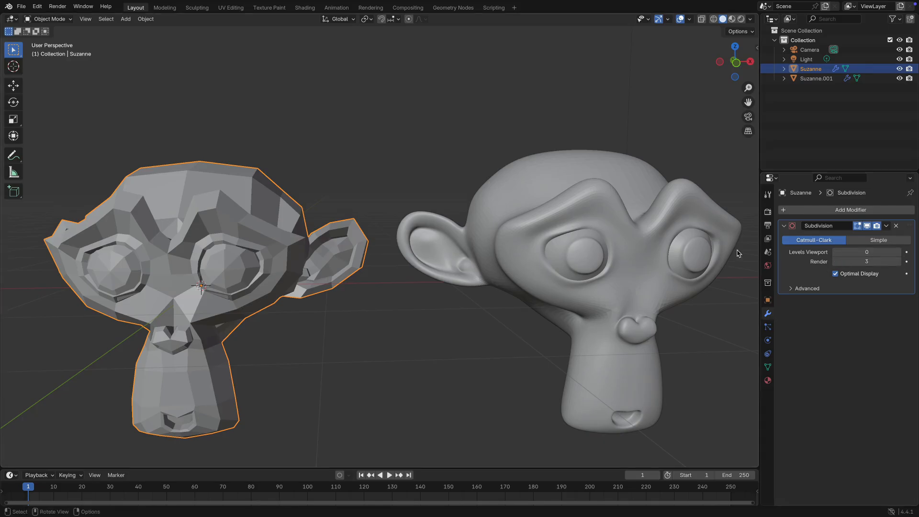
pyautogui.click(385, 170)
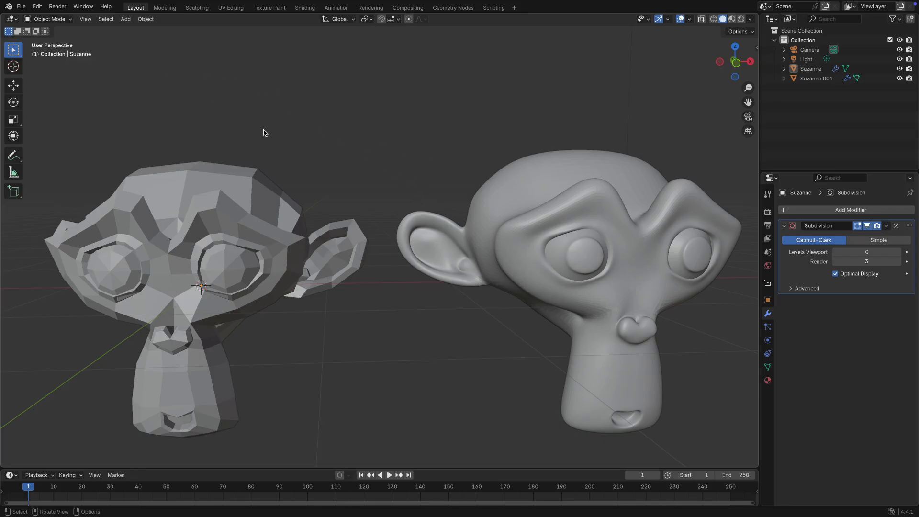
# - Check how both monkey heads are framed through the camera, and examine them again from the front in the free perspective view
pyautogui.scroll(-3, 266, 134)
pyautogui.press('KP_0')
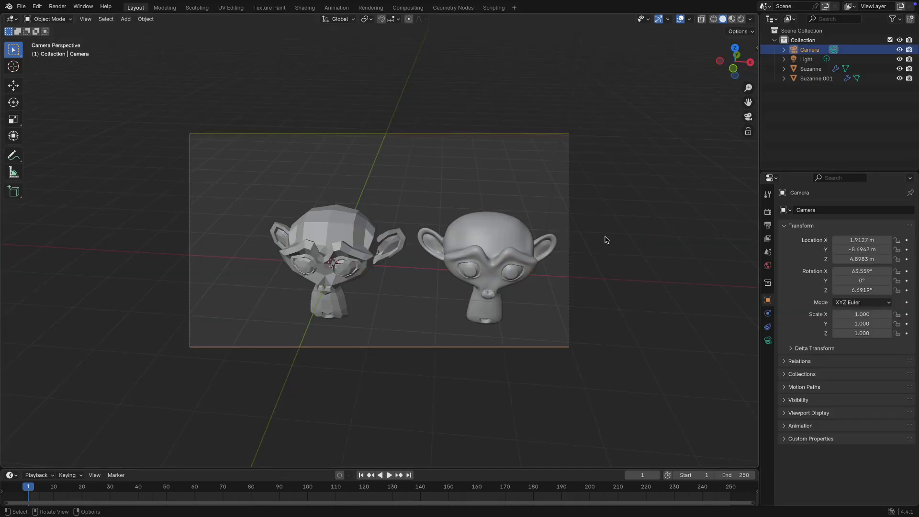
pyautogui.scroll(3, 352, 243)
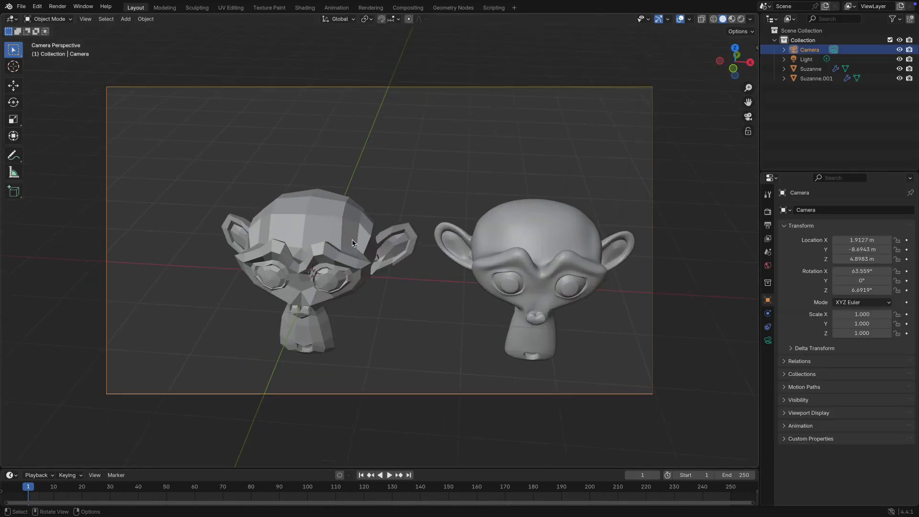
pyautogui.scroll(1, 352, 242)
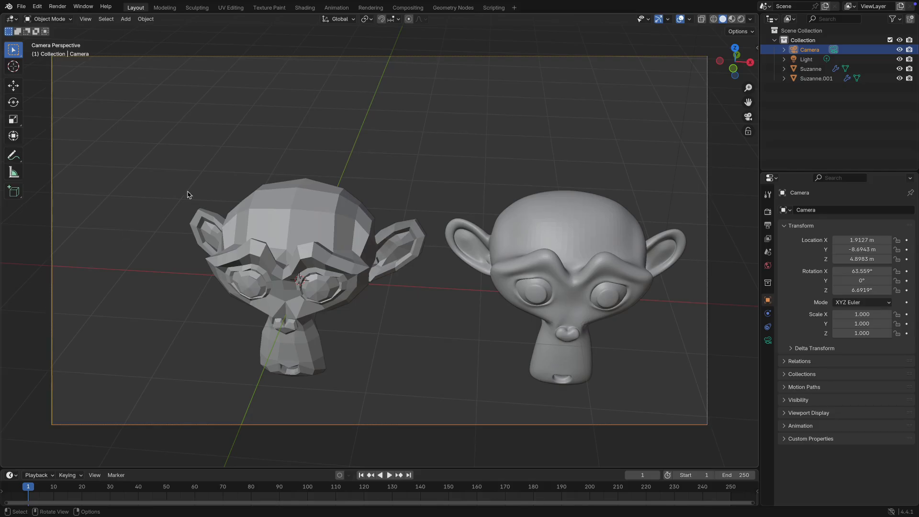
pyautogui.press('KP_0')
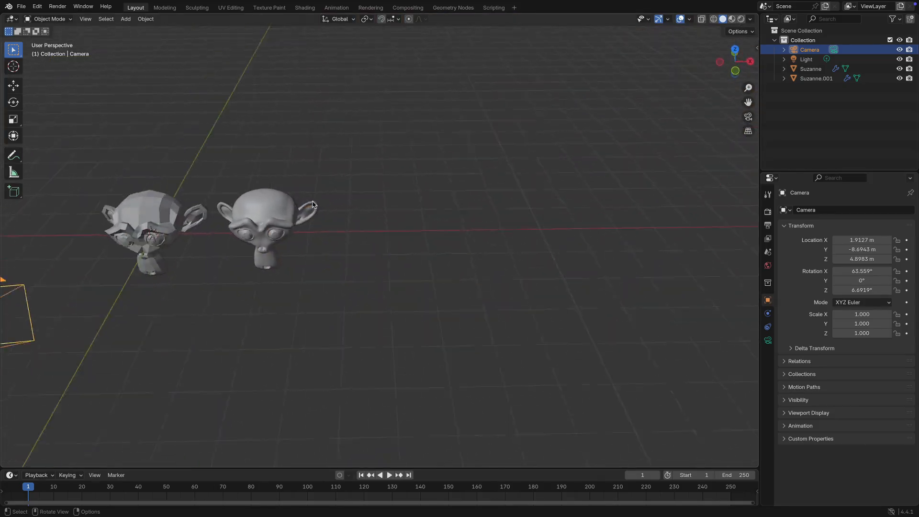
pyautogui.moveTo(319, 187); pyautogui.dragTo(314, 166, button='middle')
pyautogui.keyDown('shift'); pyautogui.moveTo(112, 176); pyautogui.dragTo(329, 162, button='middle'); pyautogui.keyUp('shift')
pyautogui.scroll(2, 279, 185)
pyautogui.scroll(3, 339, 196)
pyautogui.moveTo(335, 222); pyautogui.dragTo(308, 207, button='middle')
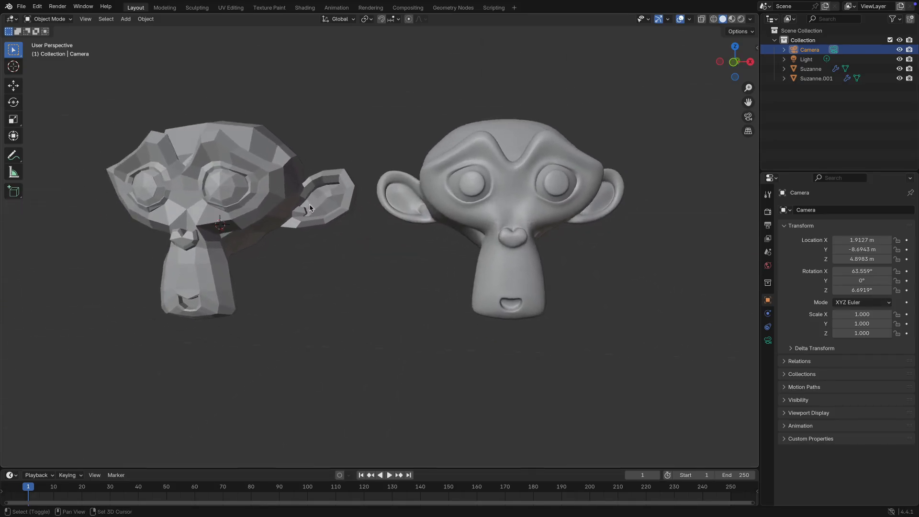
pyautogui.keyDown('shift'); pyautogui.moveTo(221, 149); pyautogui.dragTo(294, 185, button='middle'); pyautogui.keyUp('shift')
pyautogui.moveTo(369, 178); pyautogui.dragTo(363, 197, button='middle')
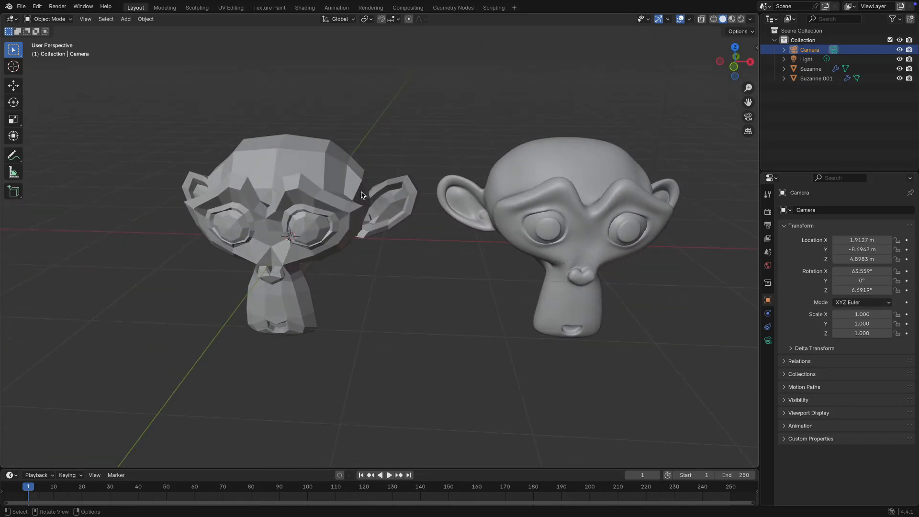
# - Review the viewport and render subdivision levels of the original and the duplicated monkey head
pyautogui.click(307, 173)
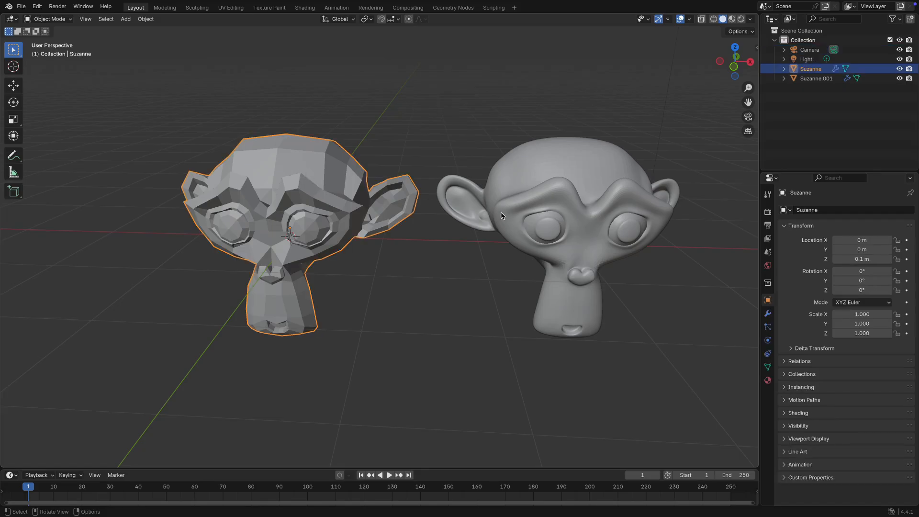
pyautogui.click(768, 313)
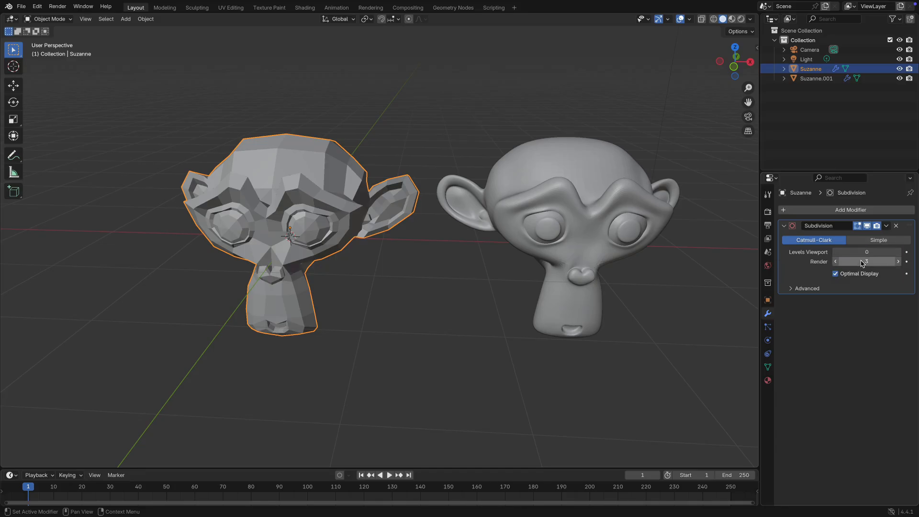
pyautogui.click(569, 163)
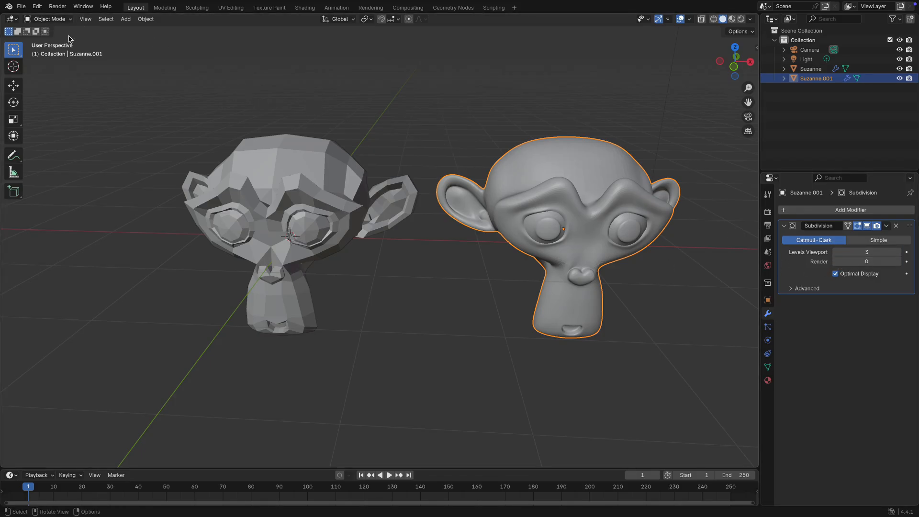
# - Render the scene as a still image and move the render window below the monkey heads in the viewport
pyautogui.click(58, 7)
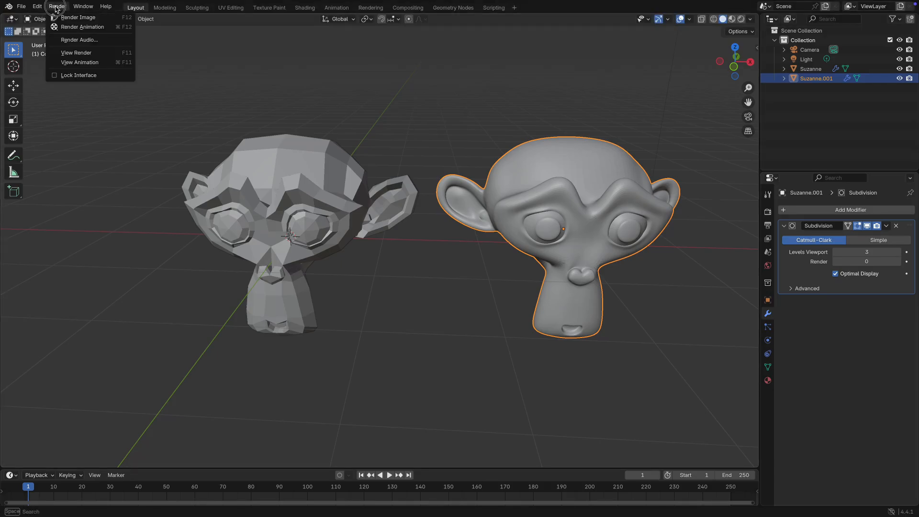
pyautogui.click(77, 19)
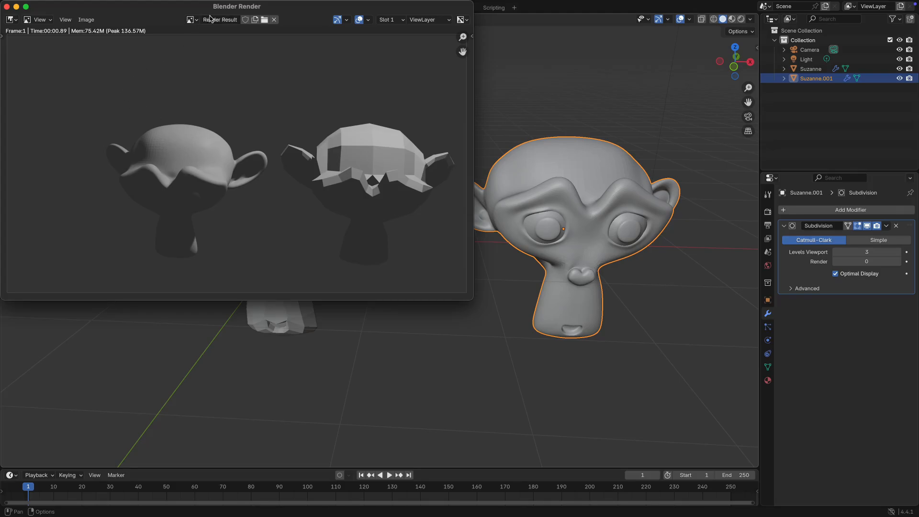
pyautogui.moveTo(139, 8); pyautogui.dragTo(220, 122)
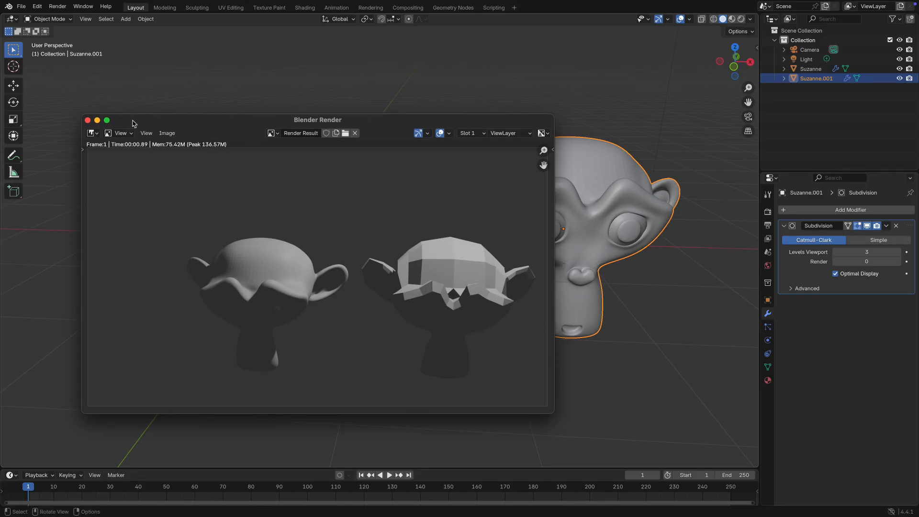
pyautogui.click(278, 122)
pyautogui.moveTo(278, 123); pyautogui.dragTo(333, 292)
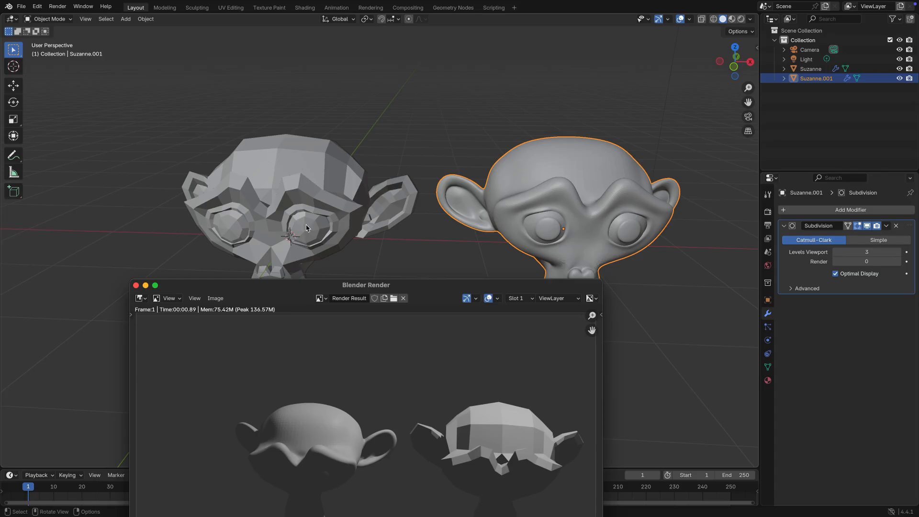
# - Compare the rendered image with each monkey head's subdivision levels, then close the render window
pyautogui.click(320, 154)
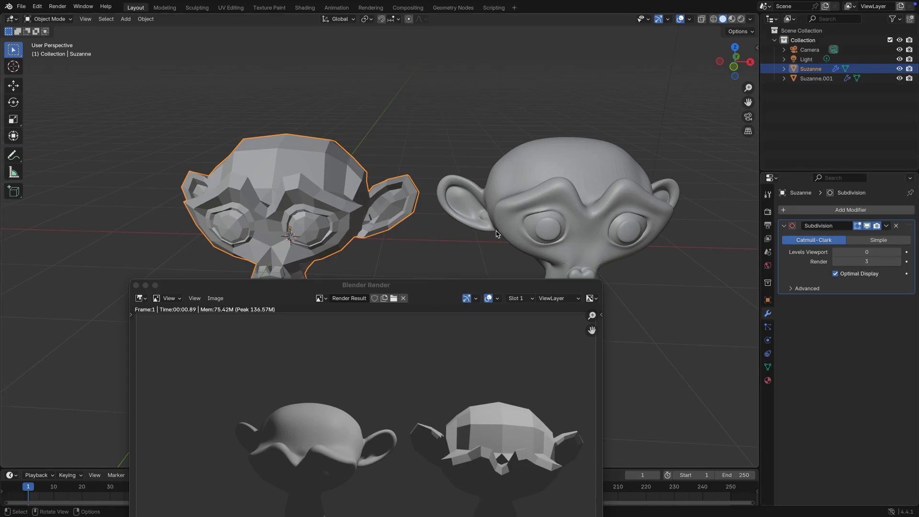
pyautogui.click(597, 157)
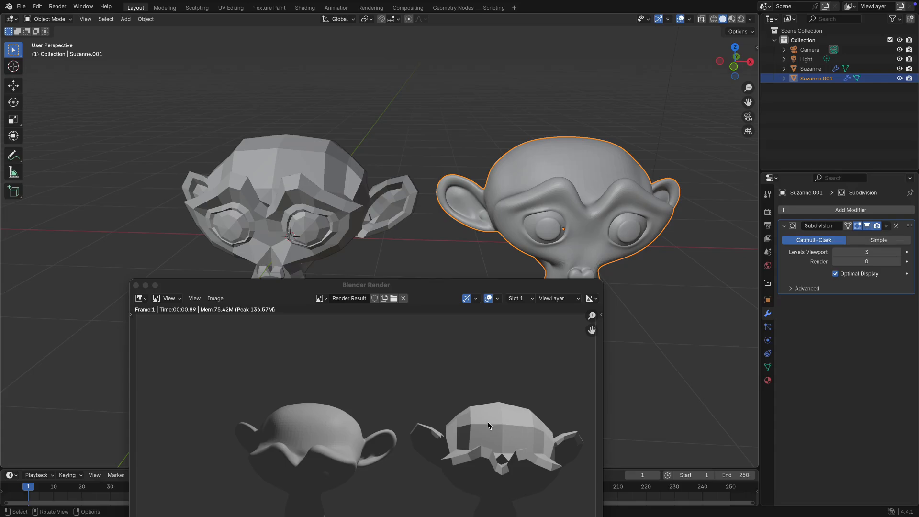
pyautogui.click(136, 285)
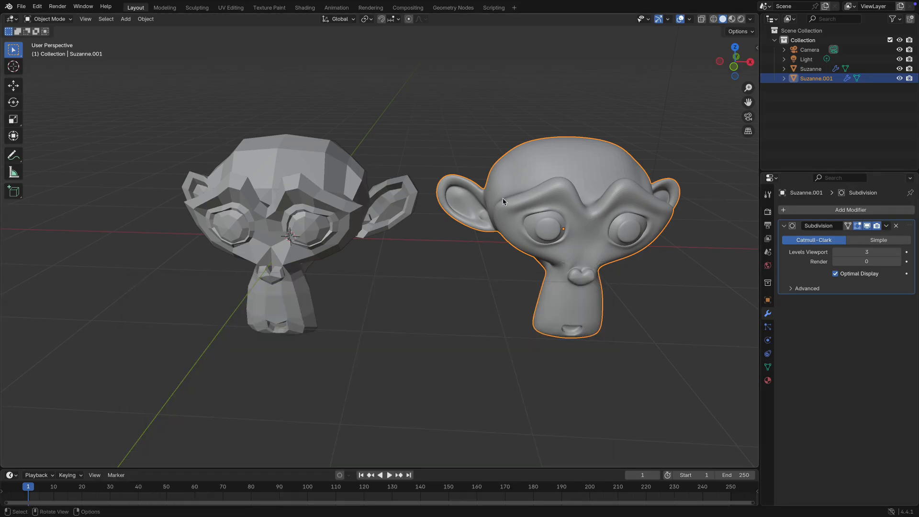
# - Delete both monkey heads from the scene
pyautogui.click(407, 115)
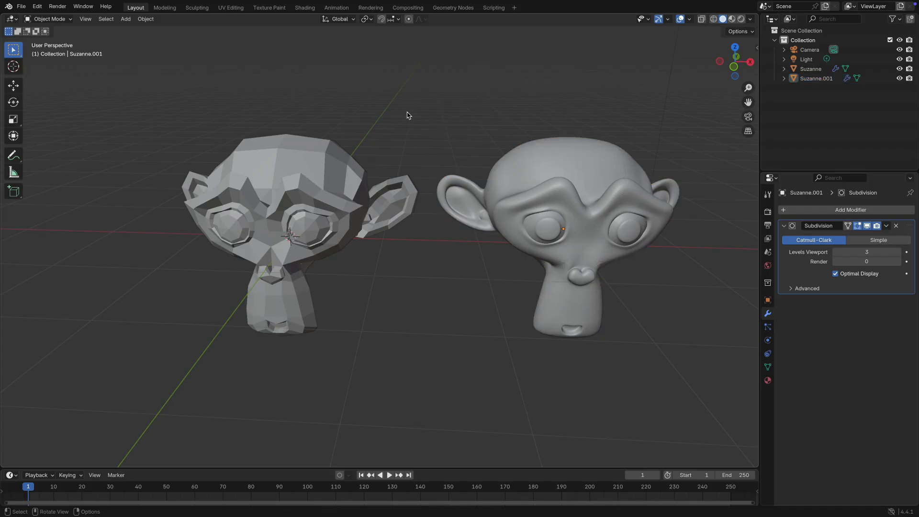
pyautogui.moveTo(217, 100); pyautogui.dragTo(624, 373)
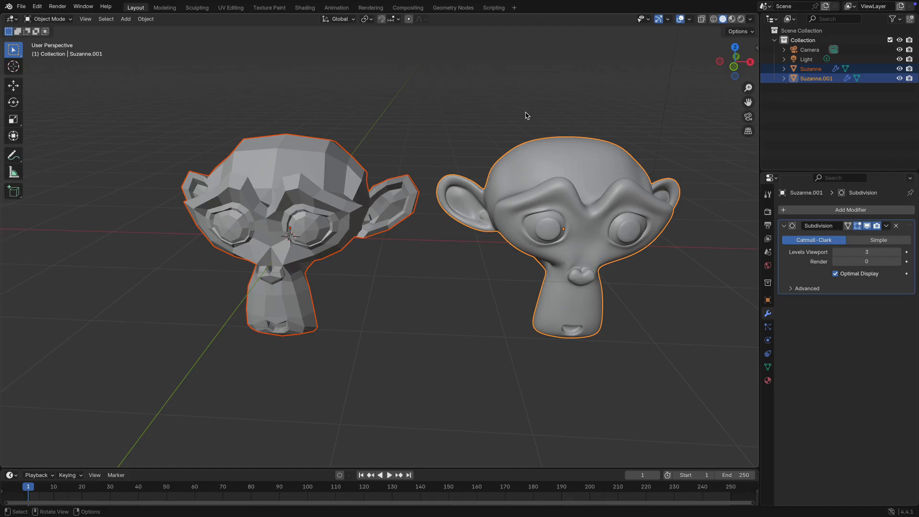
pyautogui.press('Delete')
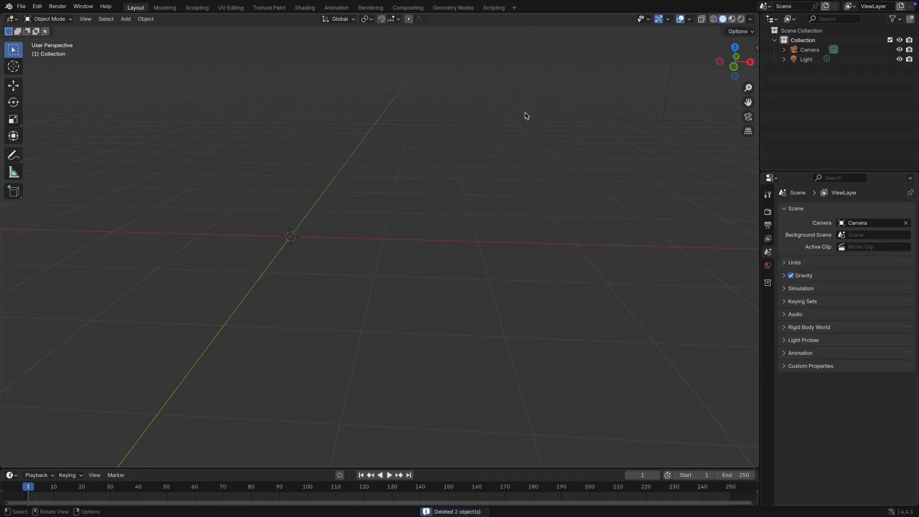
# - Add a cylinder mesh at the scene's origin
pyautogui.moveTo(442, 167); pyautogui.dragTo(324, 135, button='middle')
pyautogui.hotkey('shift', 'a')
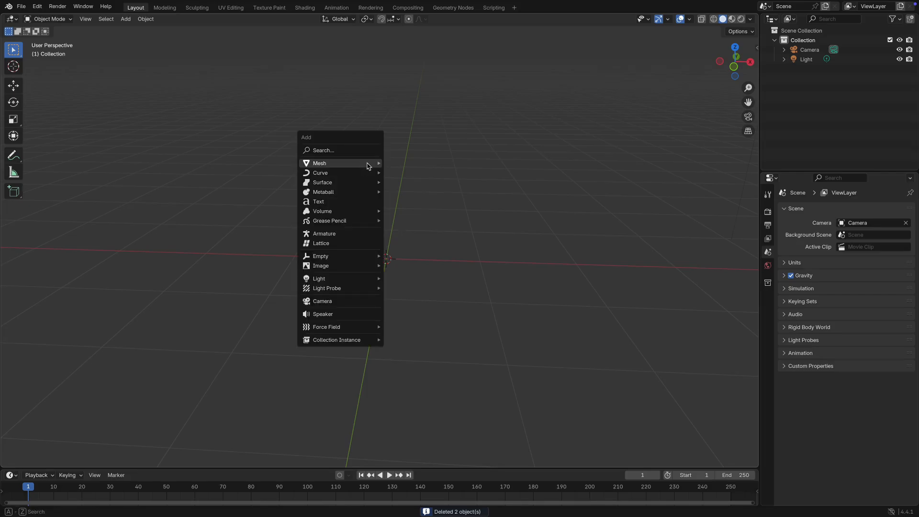
pyautogui.moveTo(371, 164)
pyautogui.click(426, 212)
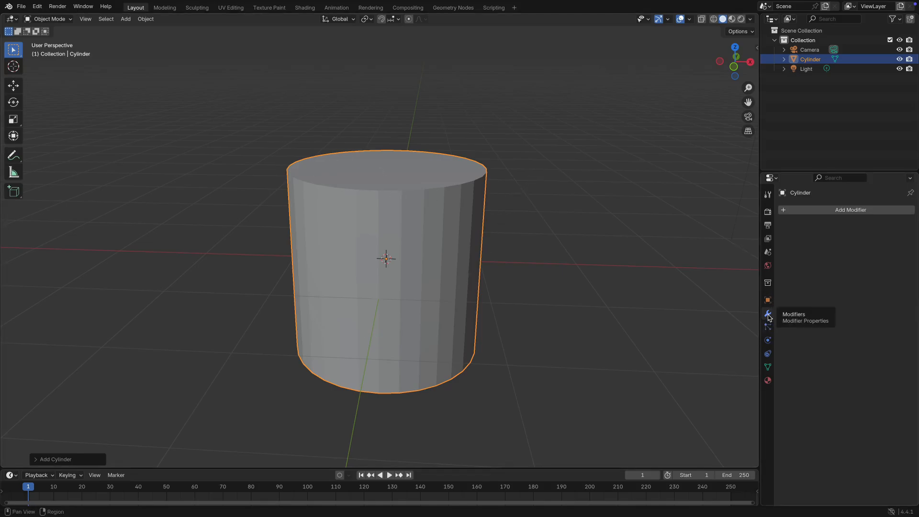
# - Add a Subdivision Surface modifier to the cylinder and inspect the deformed shape
pyautogui.click(810, 210)
pyautogui.moveTo(812, 211)
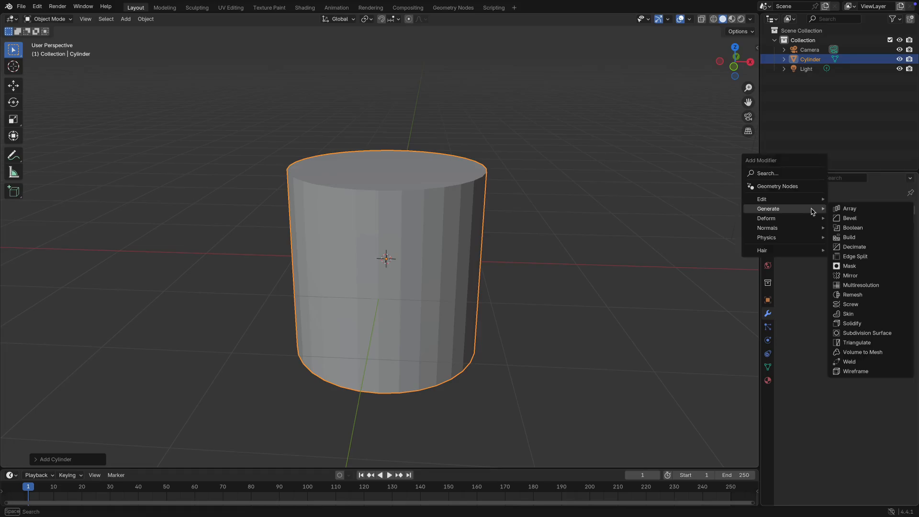
pyautogui.click(860, 334)
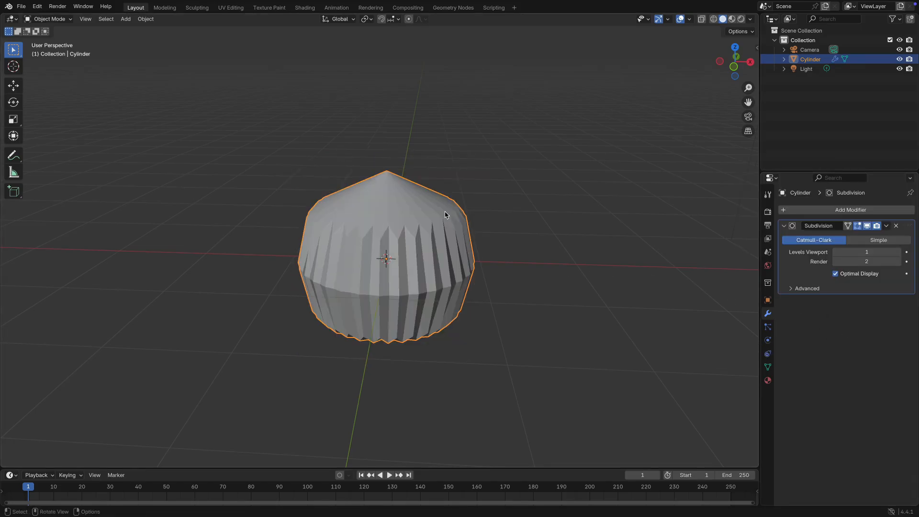
pyautogui.scroll(3, 433, 177)
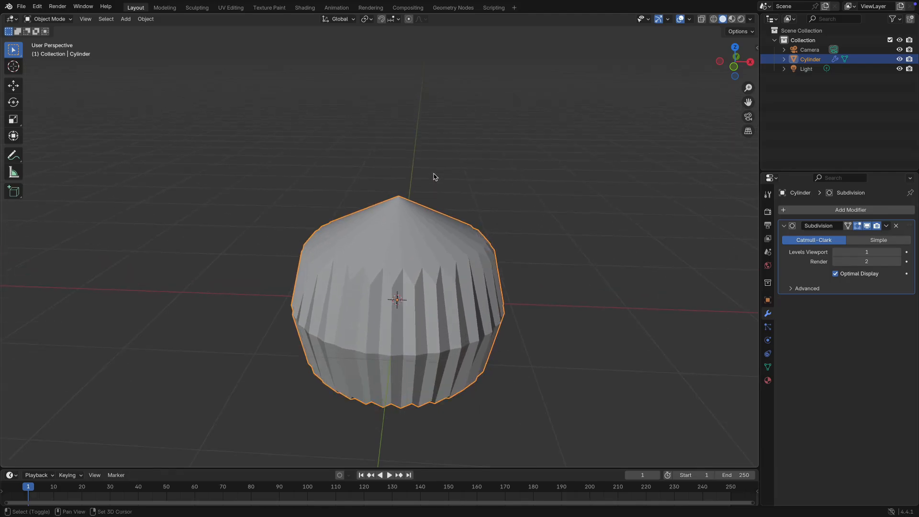
pyautogui.moveTo(449, 229); pyautogui.dragTo(449, 204, button='middle')
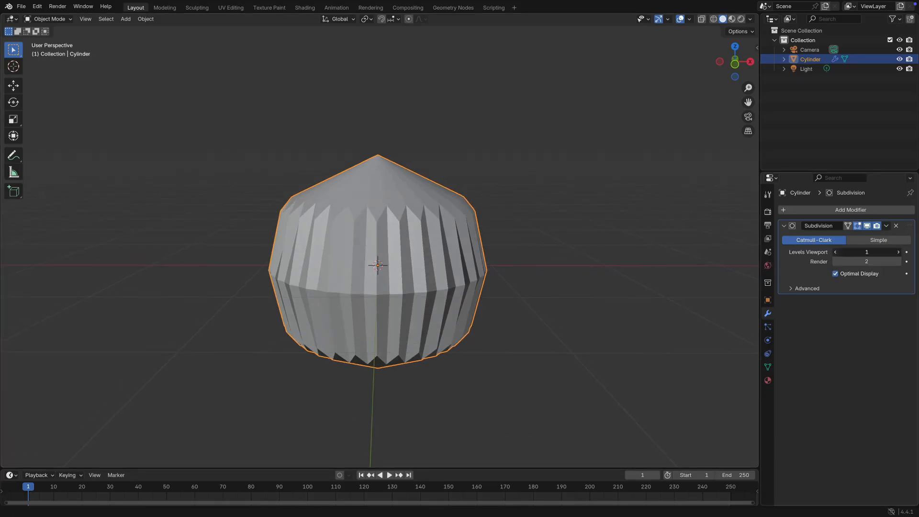
# - Compare the cylinder at viewport subdivision levels 0 and 1, then set its viewport level to 3
pyautogui.click(836, 252)
pyautogui.moveTo(575, 169); pyautogui.dragTo(572, 189, button='middle')
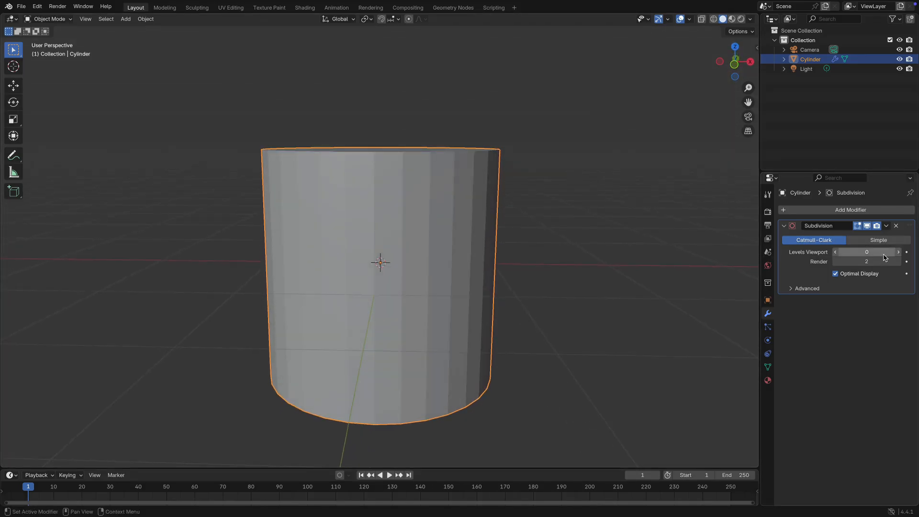
pyautogui.click(899, 252)
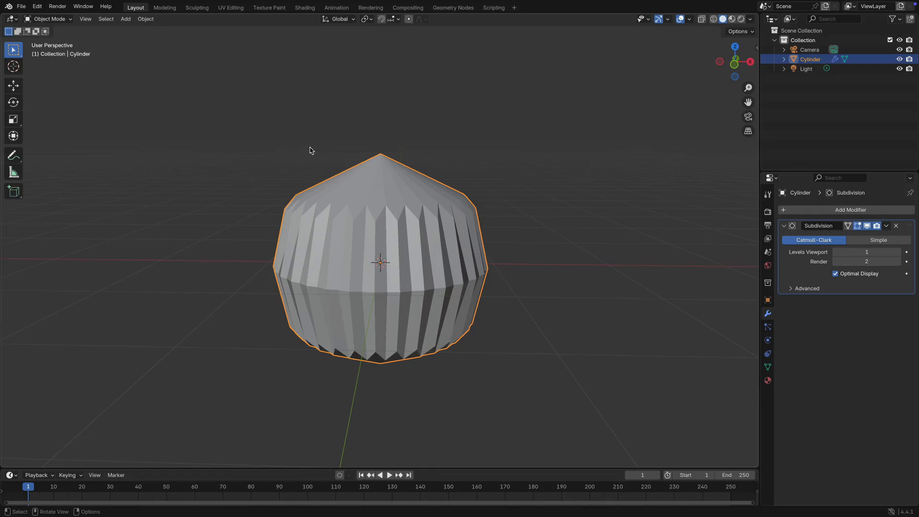
pyautogui.click(898, 252)
pyautogui.click(898, 253)
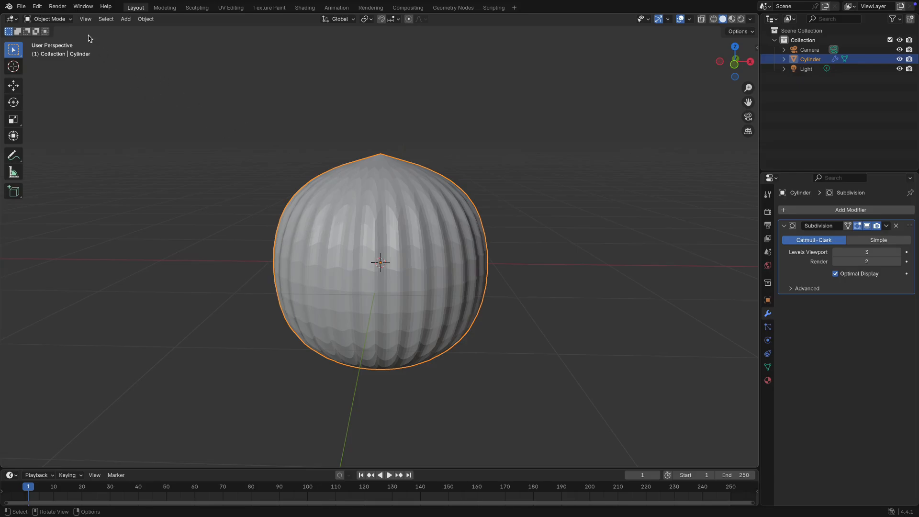
# - Switch the cylinder to Edit Mode and deselect all of its geometry
pyautogui.click(48, 19)
pyautogui.click(58, 43)
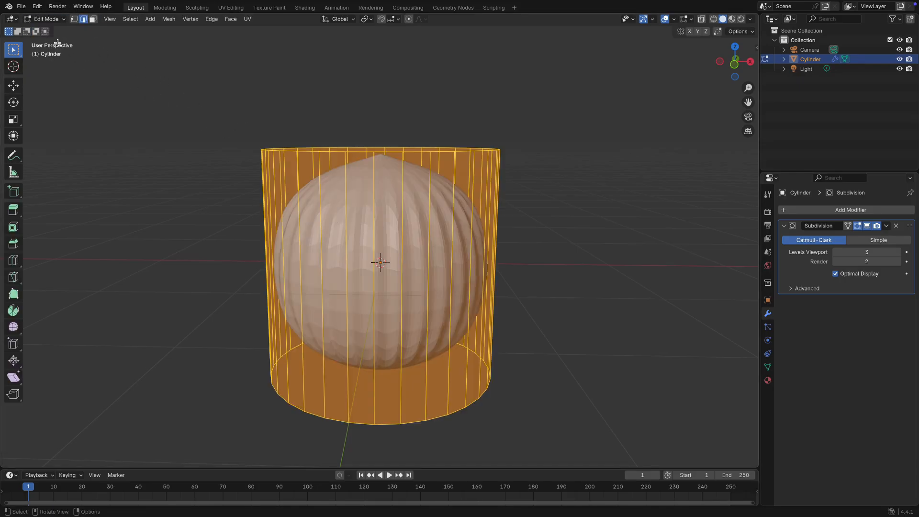
pyautogui.click(197, 113)
pyautogui.moveTo(263, 136); pyautogui.dragTo(225, 121, button='middle')
pyautogui.press('ctrl')
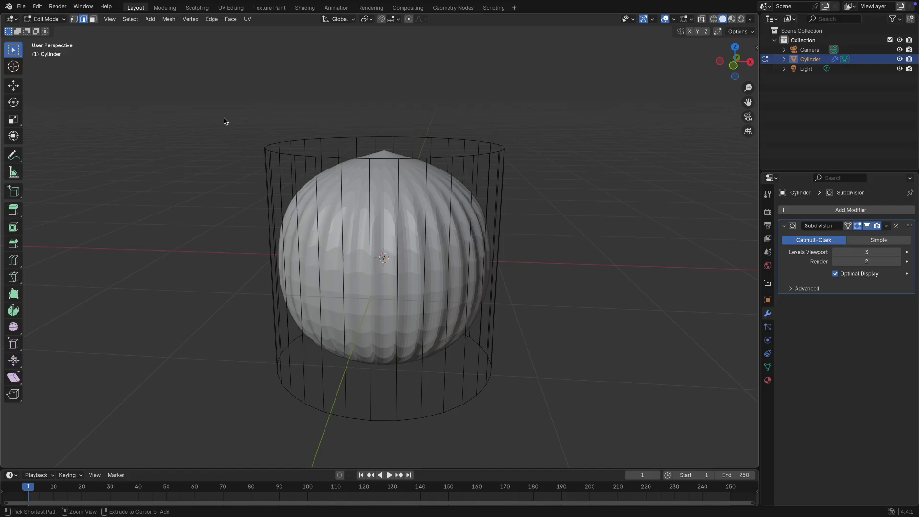
# - Add one horizontal loop cut around the cylinder's side and slide it all the way up to the top rim
pyautogui.hotkey('ctrl', 'r')
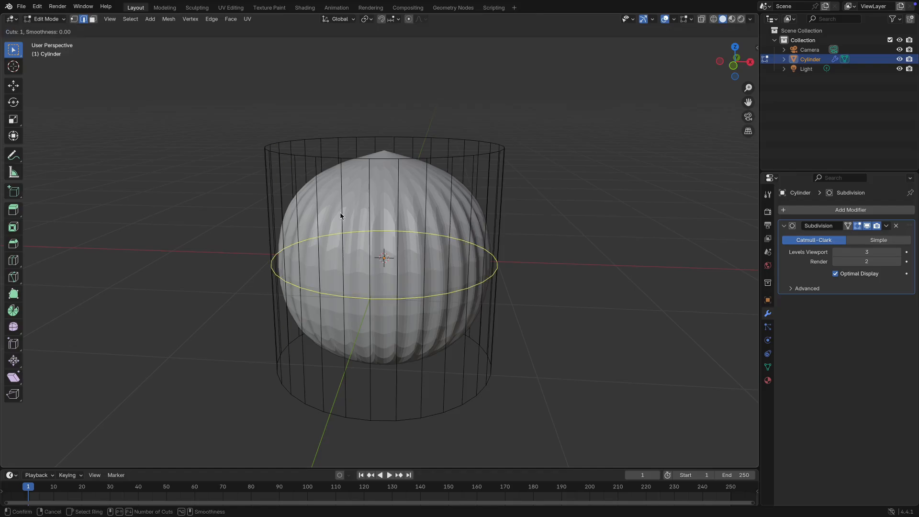
pyautogui.click(368, 263)
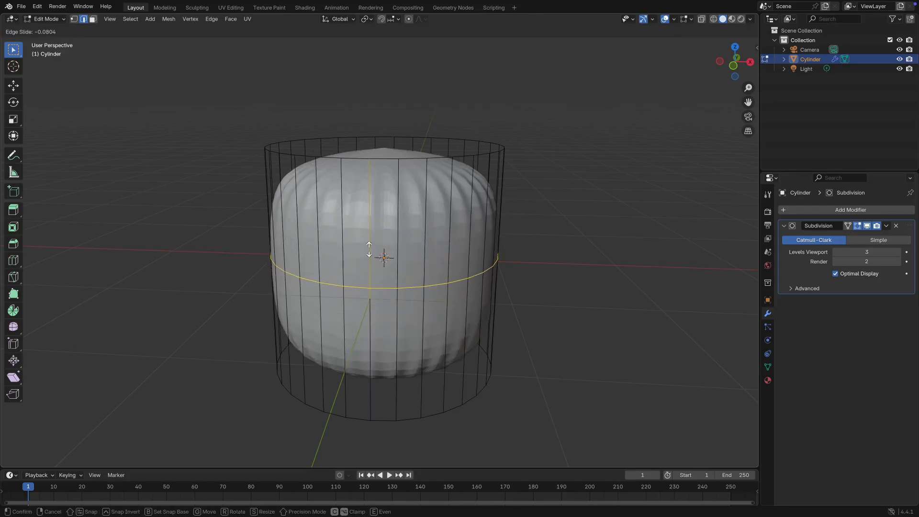
pyautogui.click(383, 120)
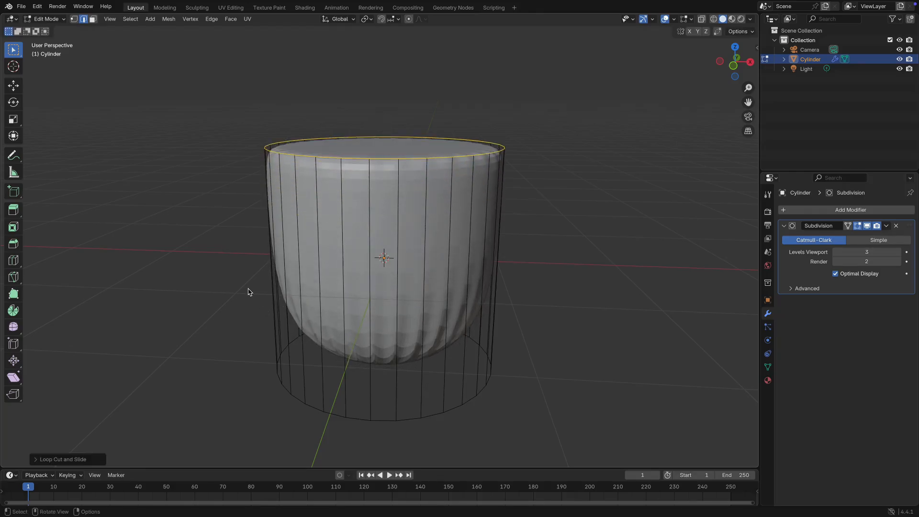
# - Add a second horizontal loop cut around the cylinder's side and slide it down to the bottom rim
pyautogui.hotkey('ctrl', 'r')
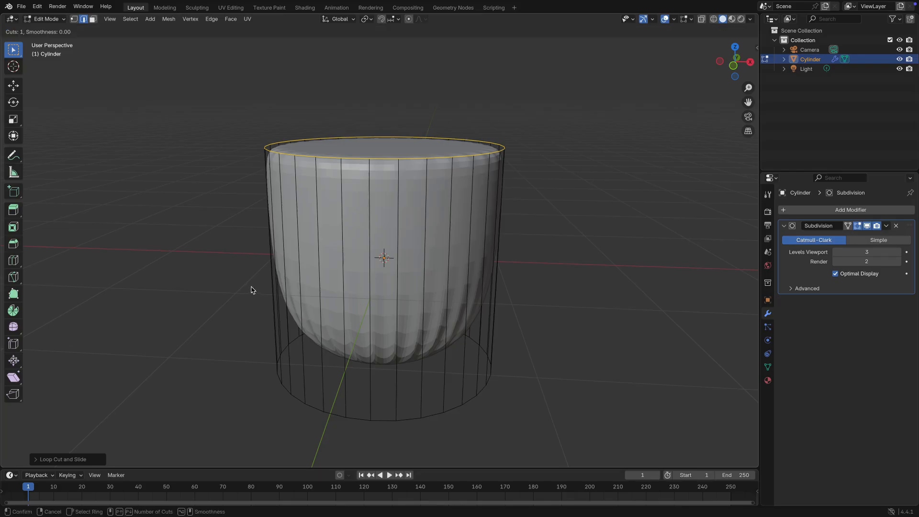
pyautogui.click(308, 284)
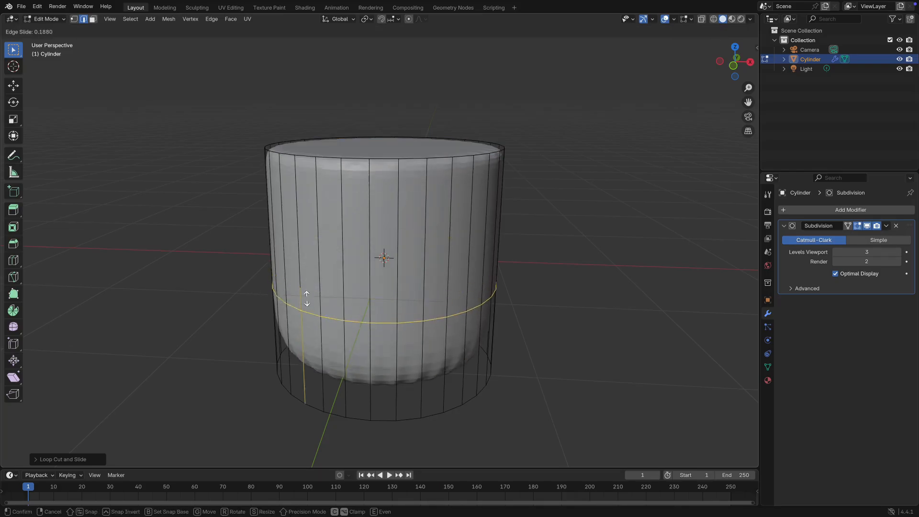
pyautogui.click(308, 411)
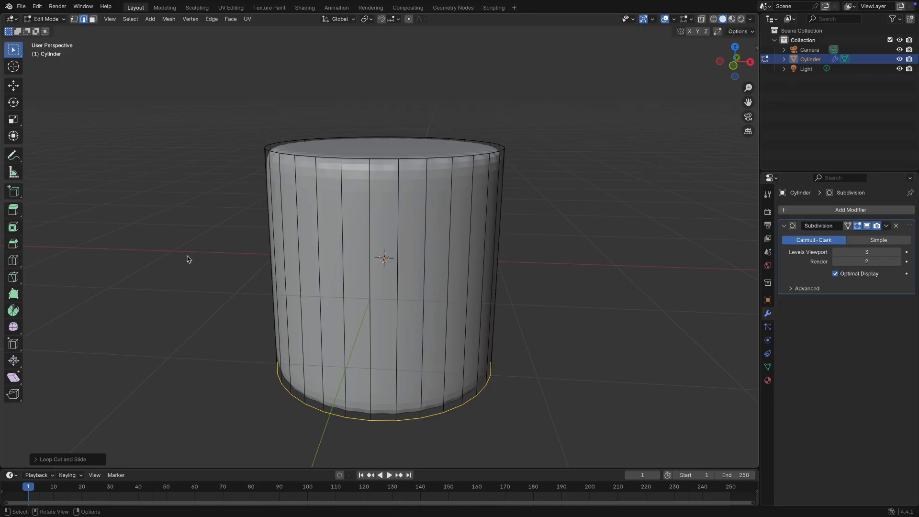
# - Select the edge loop around the cylinder's top rim and increase its Edge Crease until the subdivided top is sharp
pyautogui.moveTo(188, 259)
pyautogui.mouseDown(button='middle')
pyautogui.moveTo(211, 232)
pyautogui.moveTo(201, 251)
pyautogui.mouseUp(button='middle')
pyautogui.moveTo(182, 268); pyautogui.dragTo(201, 257, button='middle')
pyautogui.scroll(5, 237, 185)
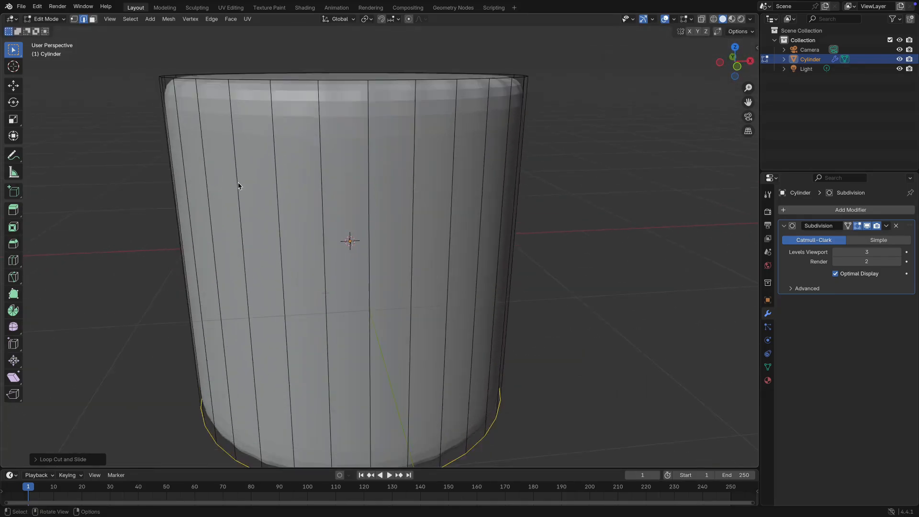
pyautogui.keyDown('shift'); pyautogui.moveTo(238, 181); pyautogui.dragTo(243, 144, button='middle'); pyautogui.keyUp('shift')
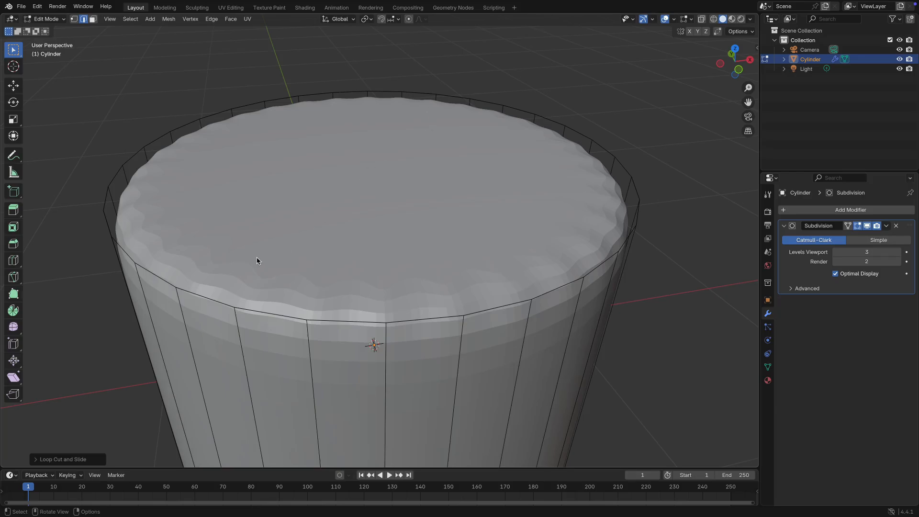
pyautogui.moveTo(257, 261); pyautogui.dragTo(137, 239, button='middle')
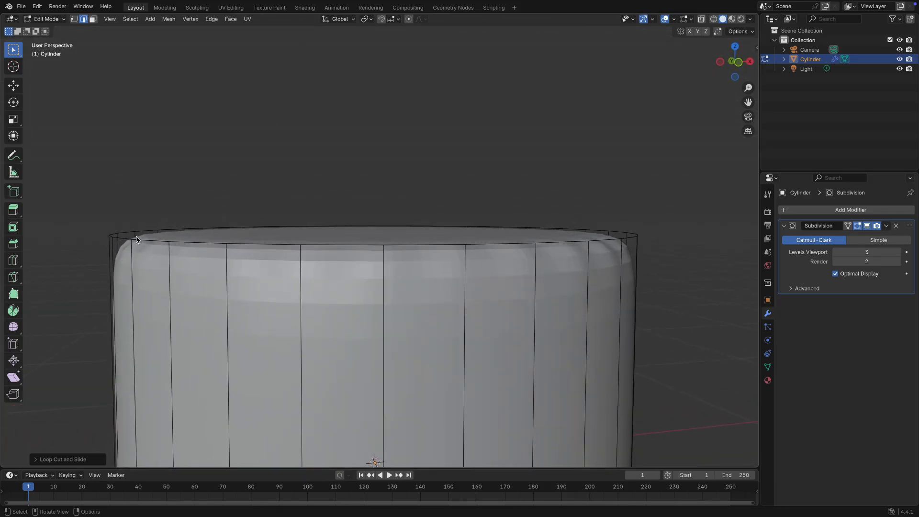
pyautogui.moveTo(226, 142); pyautogui.dragTo(235, 191, button='middle')
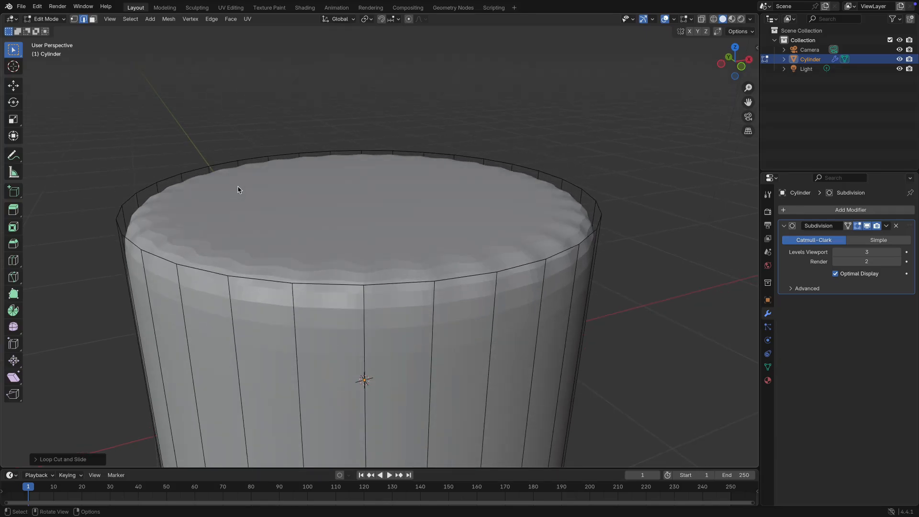
pyautogui.keyDown('alt'); pyautogui.click(268, 283); pyautogui.keyUp('alt')
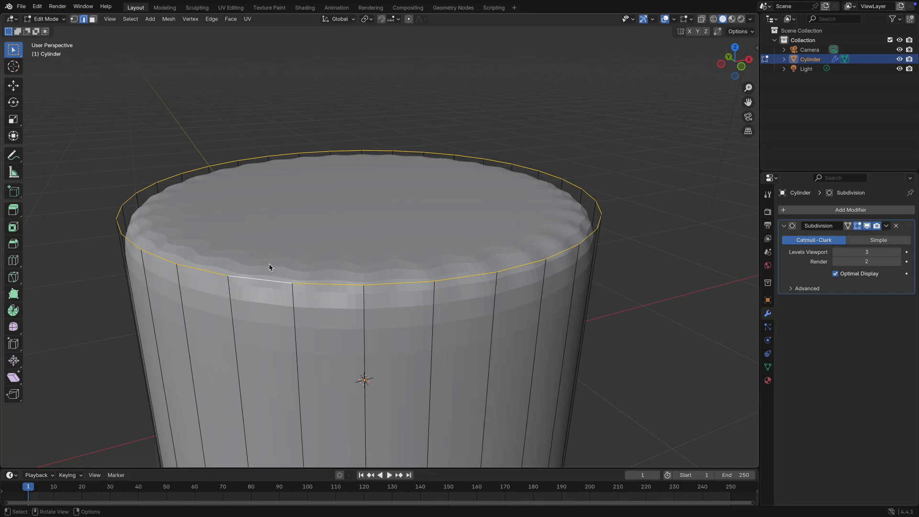
pyautogui.hotkey('ctrl', 'e')
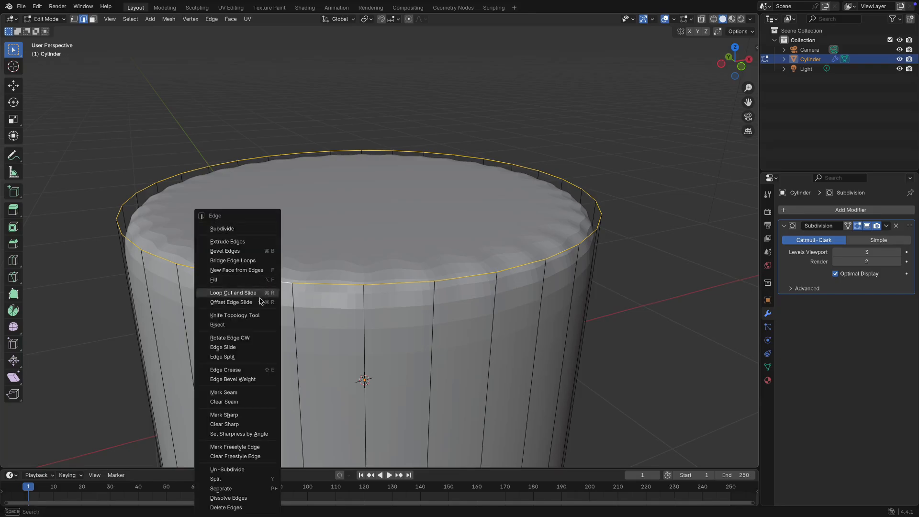
pyautogui.click(244, 373)
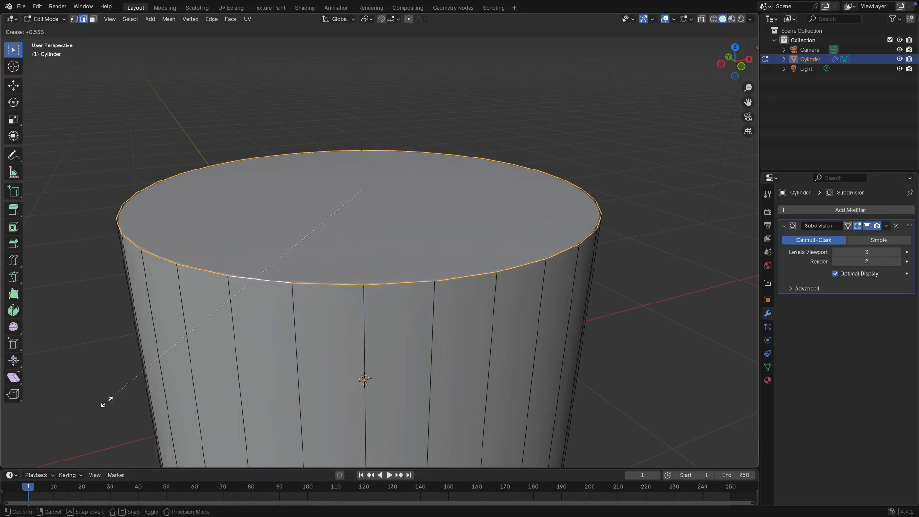
pyautogui.click(45, 419)
# - Select the edge loop around the cylinder's bottom rim and raise its Edge Crease until the subdivided base is sharp
pyautogui.moveTo(347, 215); pyautogui.dragTo(343, 235, button='middle')
pyautogui.scroll(-5, 369, 177)
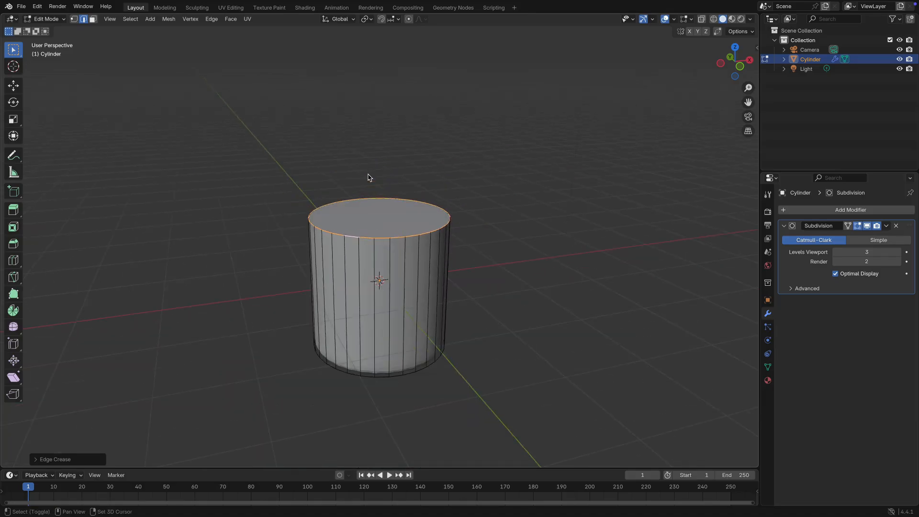
pyautogui.moveTo(369, 177); pyautogui.dragTo(400, 171, button='middle')
pyautogui.scroll(4, 361, 278)
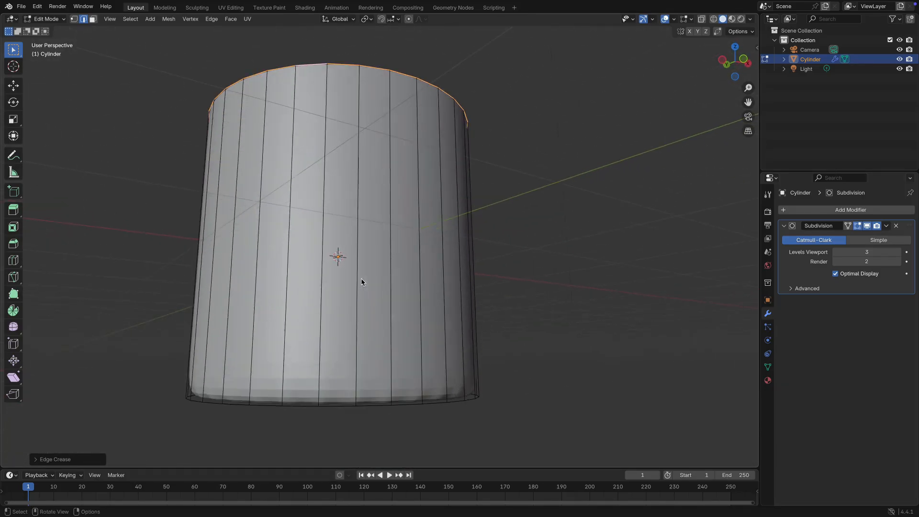
pyautogui.moveTo(361, 281)
pyautogui.mouseDown(button='middle')
pyautogui.moveTo(349, 401)
pyautogui.moveTo(353, 308)
pyautogui.moveTo(365, 297)
pyautogui.mouseUp(button='middle')
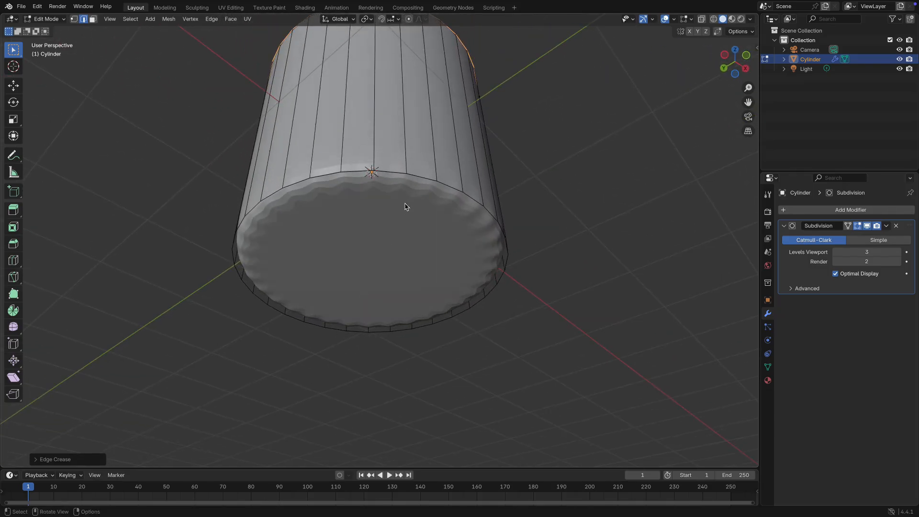
pyautogui.keyDown('alt'); pyautogui.click(394, 174); pyautogui.keyUp('alt')
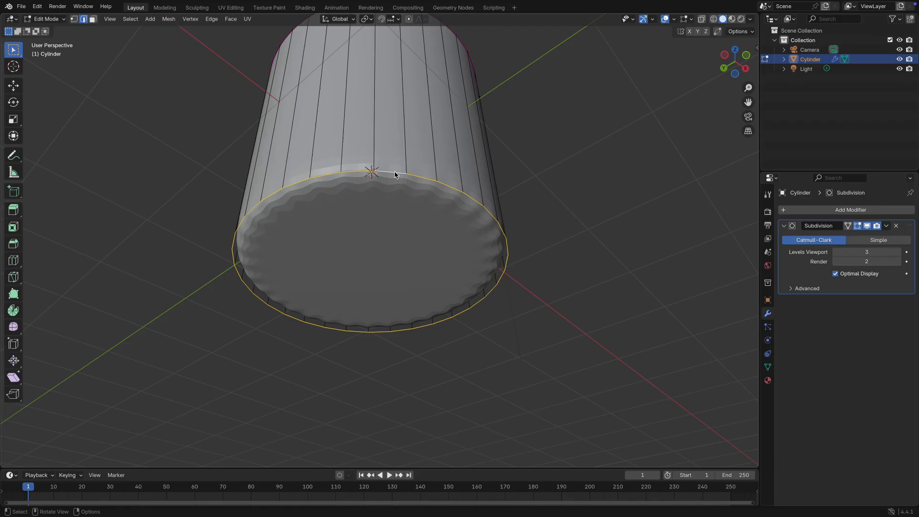
pyautogui.hotkey('ctrl', 'e')
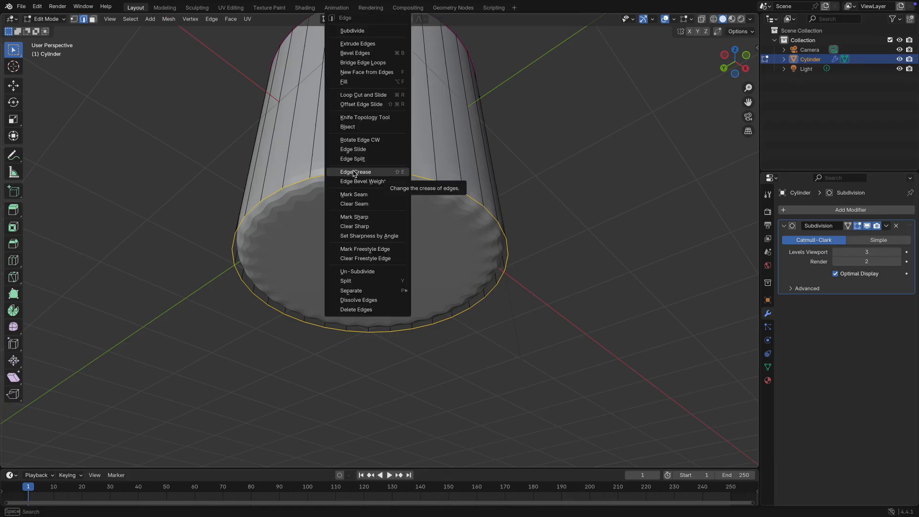
pyautogui.click(390, 172)
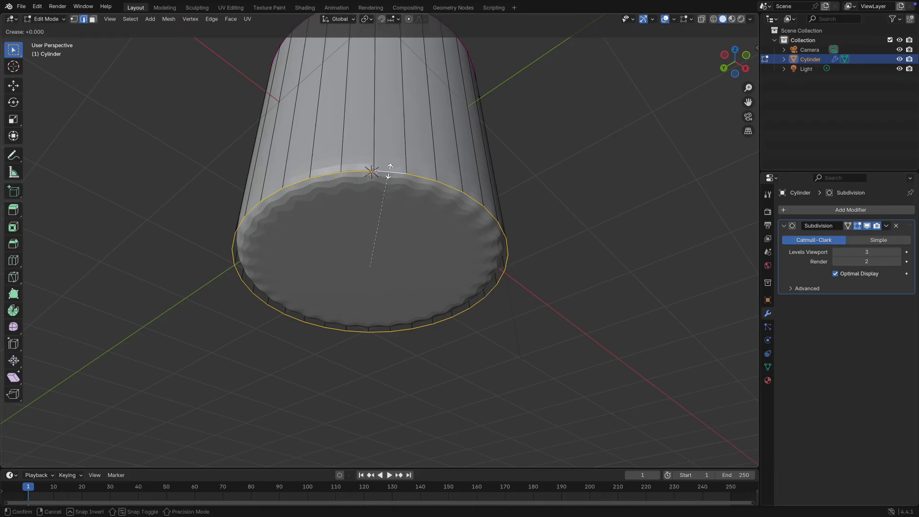
pyautogui.click(389, 171)
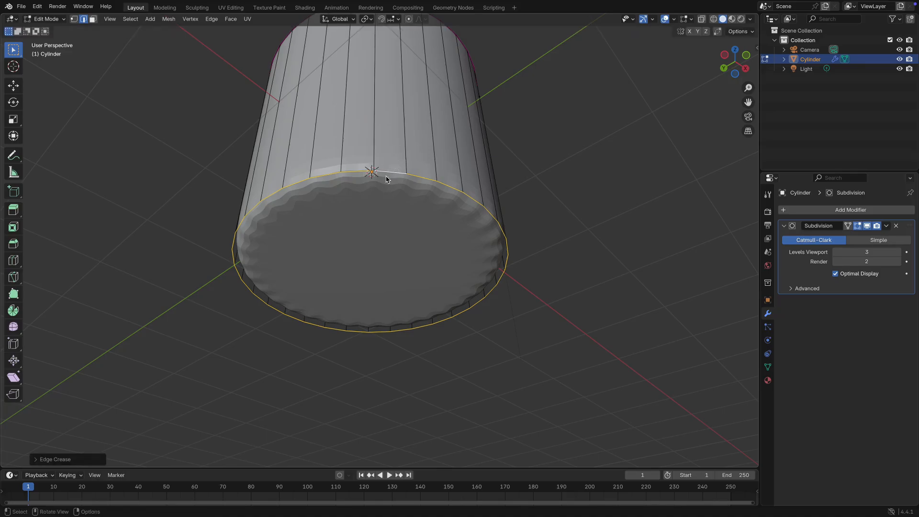
pyautogui.hotkey('ctrl', 'e')
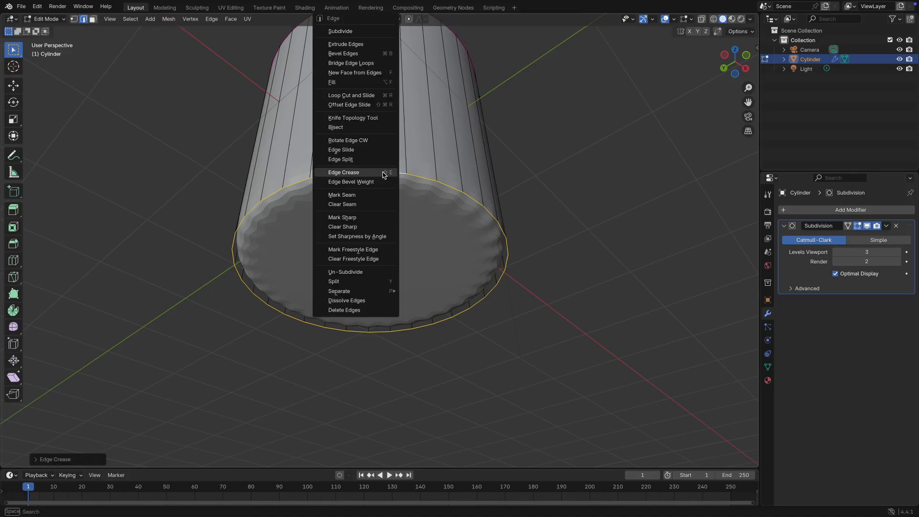
pyautogui.click(383, 175)
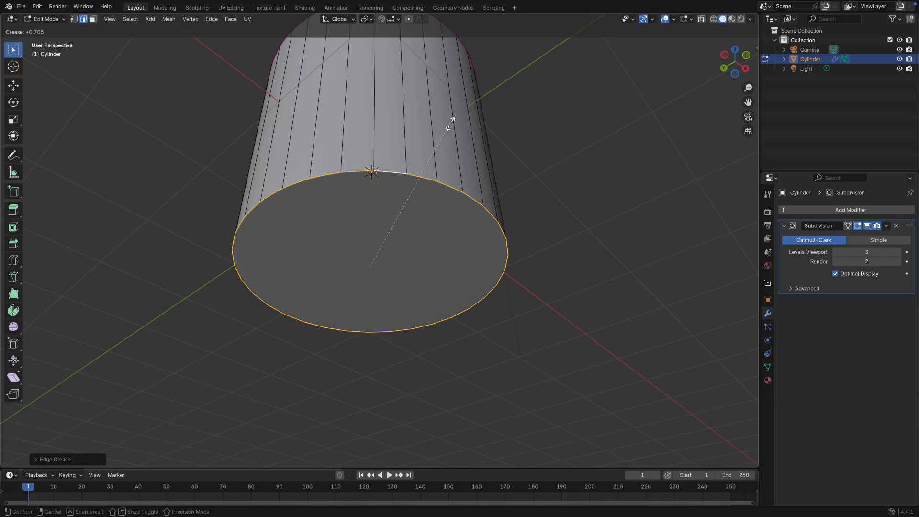
pyautogui.click(553, 115)
# - Return the cylinder to Object Mode and apply its Subdivision Surface modifier
pyautogui.moveTo(275, 140); pyautogui.dragTo(240, 163, button='middle')
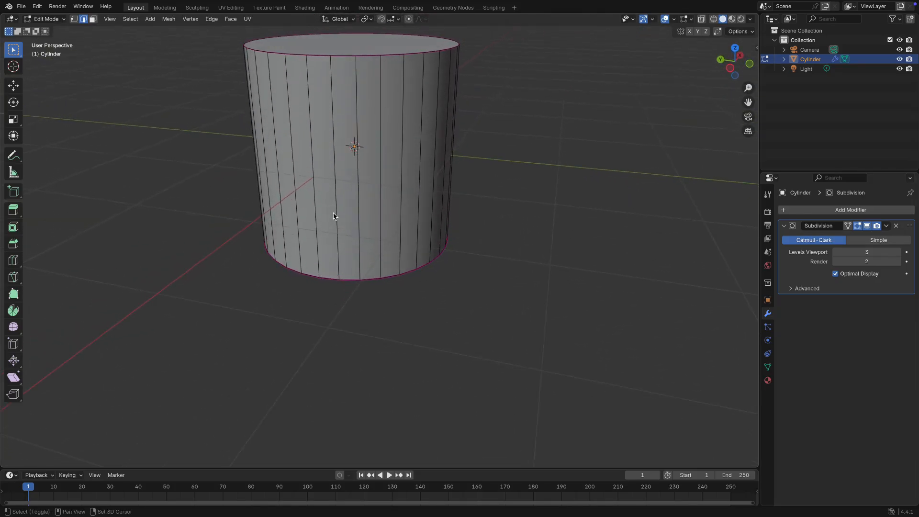
pyautogui.keyDown('shift'); pyautogui.moveTo(306, 57); pyautogui.dragTo(320, 136, button='middle'); pyautogui.keyUp('shift')
pyautogui.moveTo(357, 186); pyautogui.dragTo(362, 140, button='middle')
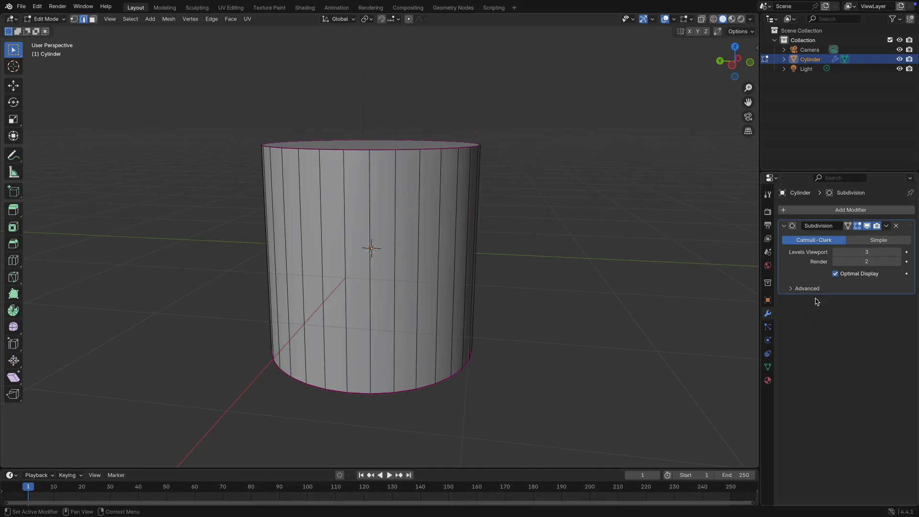
pyautogui.moveTo(503, 210); pyautogui.dragTo(577, 163, button='middle')
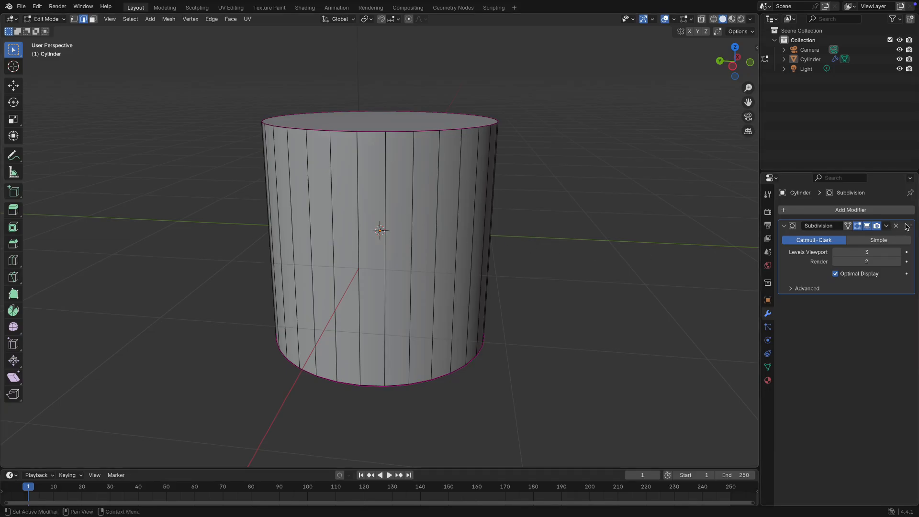
pyautogui.click(886, 226)
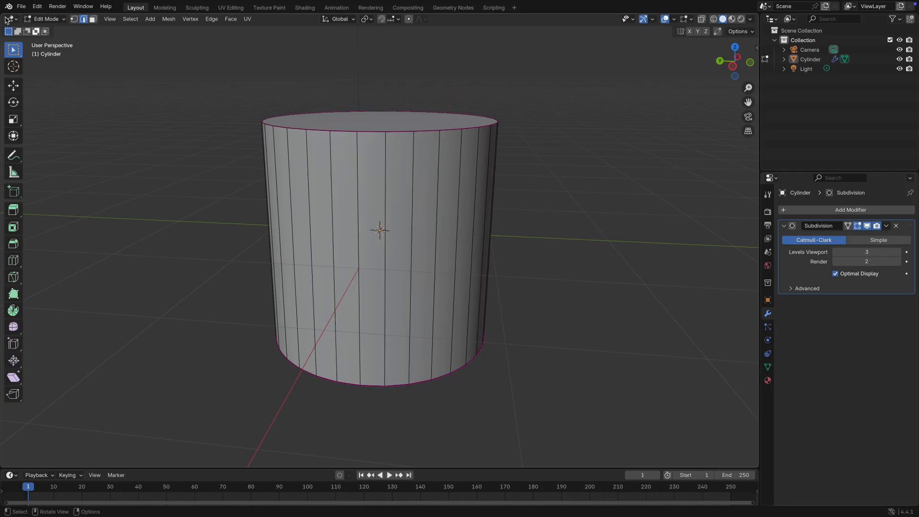
pyautogui.click(43, 22)
pyautogui.click(47, 29)
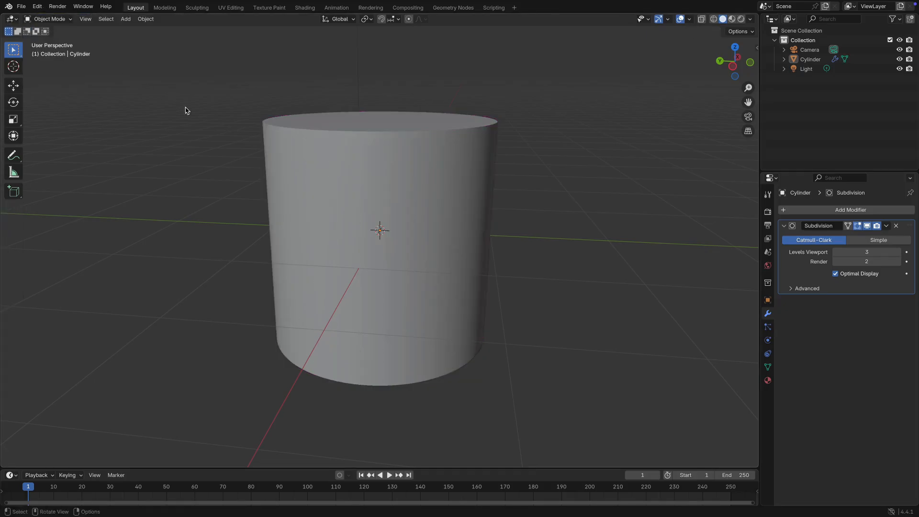
pyautogui.click(888, 228)
pyautogui.click(861, 239)
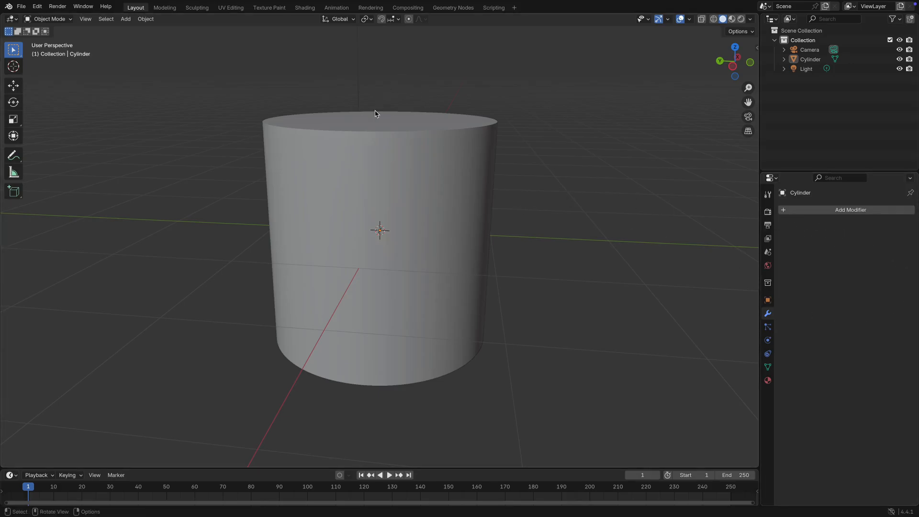
pyautogui.scroll(3, 372, 137)
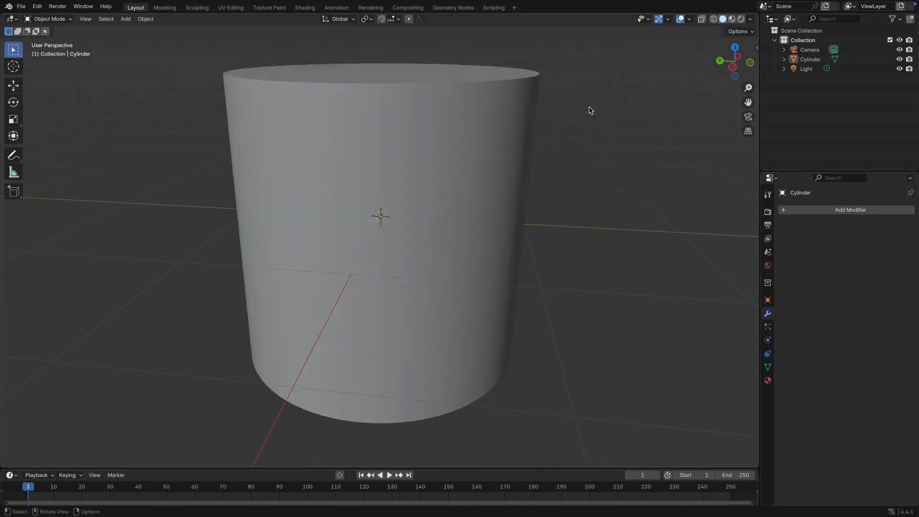
pyautogui.moveTo(590, 110); pyautogui.dragTo(570, 82, button='middle')
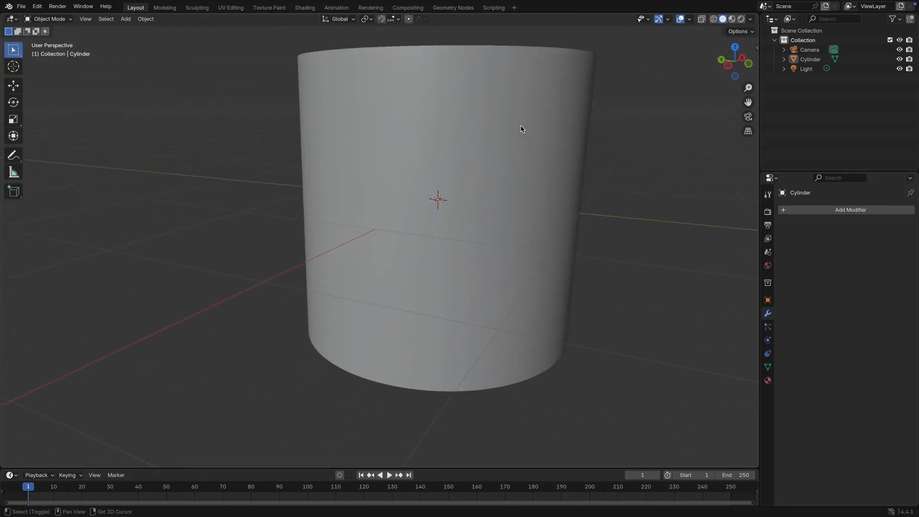
pyautogui.moveTo(521, 129); pyautogui.dragTo(574, 150, button='middle')
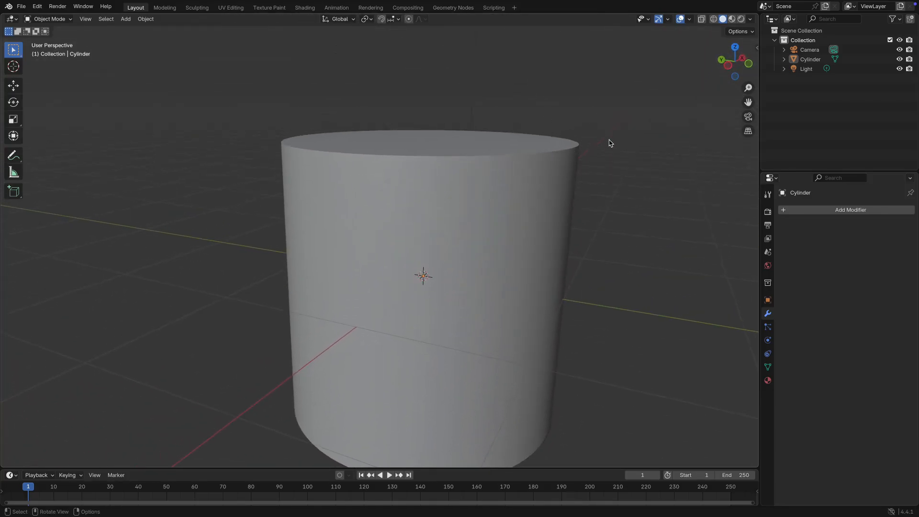
pyautogui.scroll(-1, 608, 146)
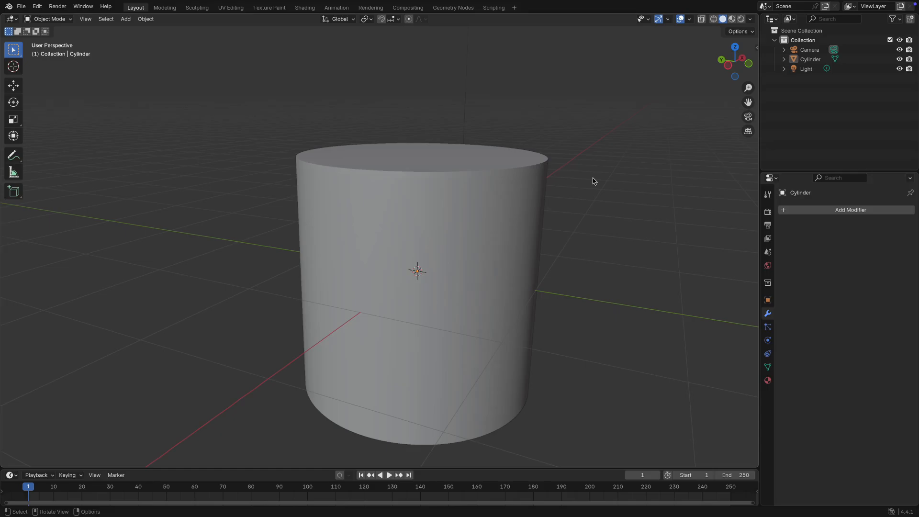